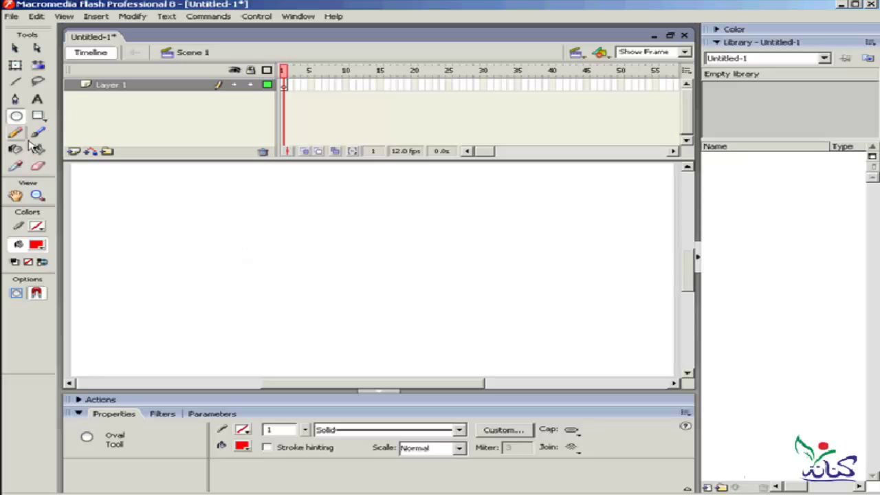
# Draw a red oval on the right and a red square on the left of the stage
pyautogui.moveTo(557, 223); pyautogui.dragTo(401, 326)
pyautogui.click(37, 116)
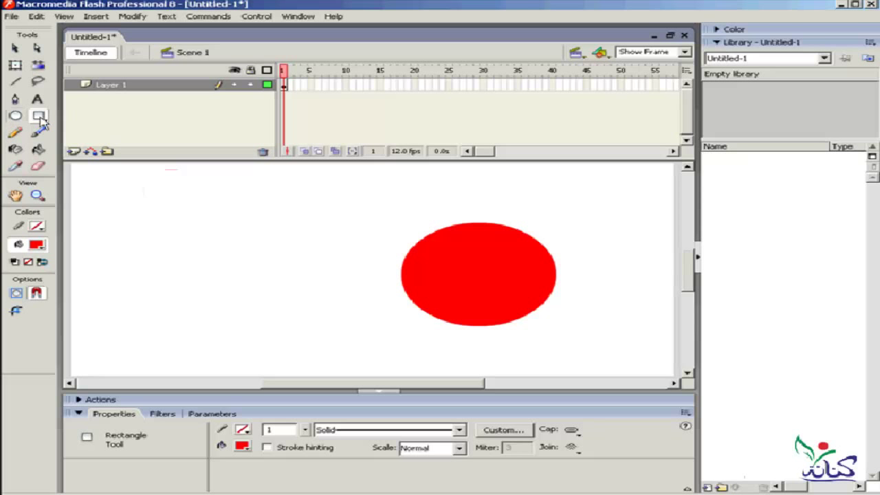
pyautogui.moveTo(344, 210)
pyautogui.mouseDown()
pyautogui.moveTo(295, 255)
pyautogui.moveTo(193, 324)
pyautogui.moveTo(172, 327)
pyautogui.mouseUp()
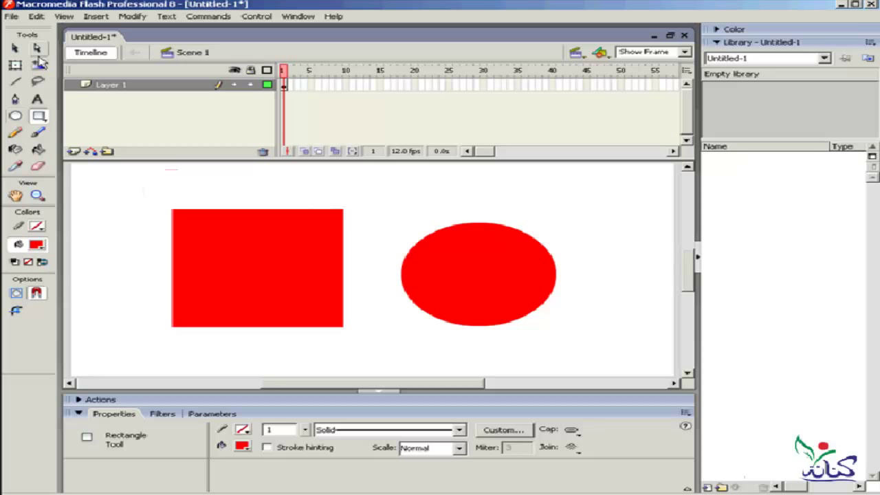
pyautogui.click(37, 48)
pyautogui.click(343, 213)
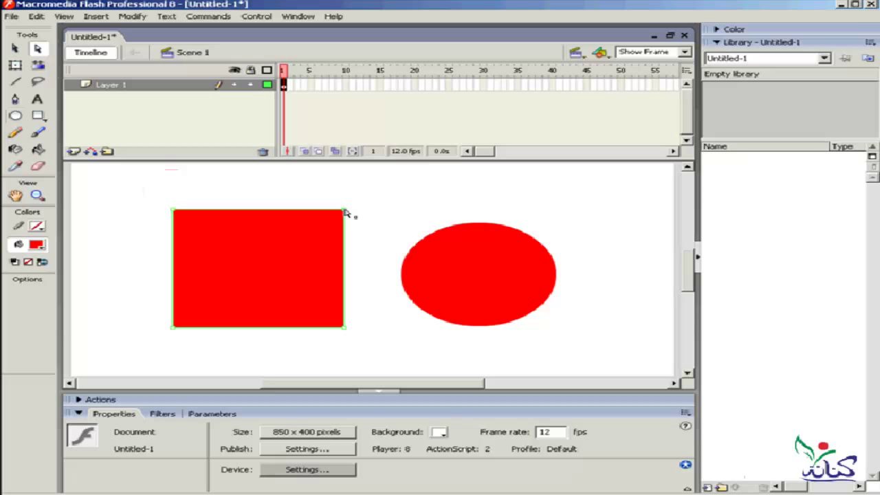
# Drag the square's corners to turn it into a thin, slanted triangular sliver
pyautogui.moveTo(344, 213)
pyautogui.mouseDown()
pyautogui.moveTo(209, 227)
pyautogui.moveTo(173, 211)
pyautogui.mouseUp()
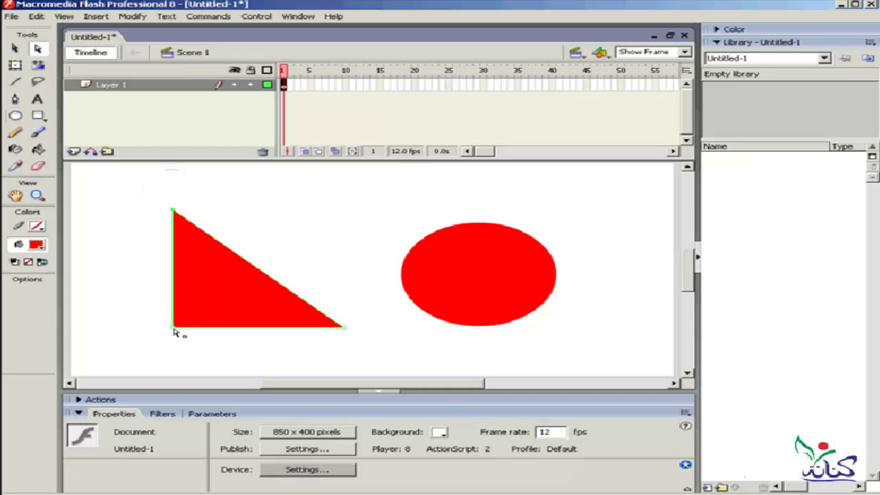
pyautogui.moveTo(173, 329); pyautogui.dragTo(218, 283)
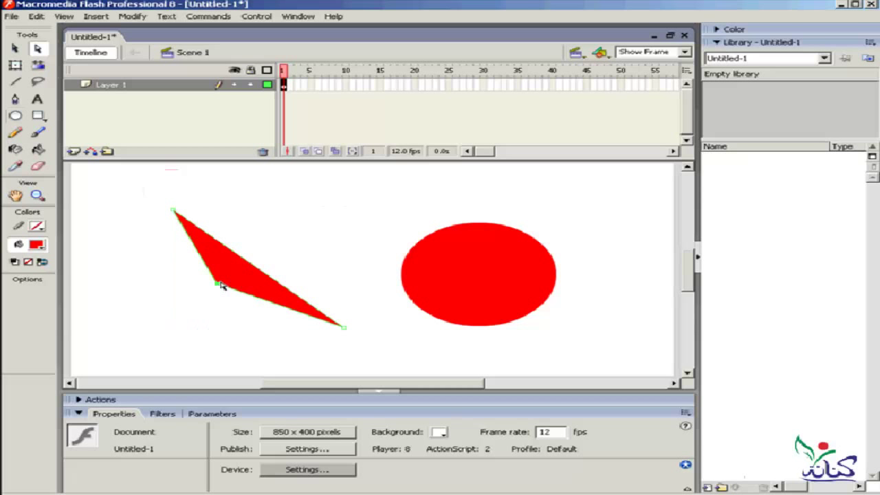
pyautogui.click(462, 253)
# Drag the oval's edges into a wavy, hook-like shape with a notch and a dip
pyautogui.click(474, 229)
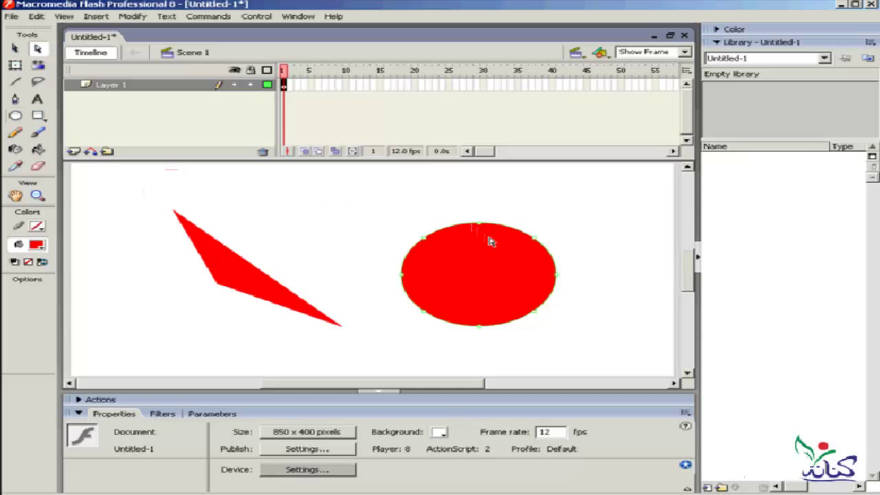
pyautogui.moveTo(532, 241); pyautogui.dragTo(580, 204)
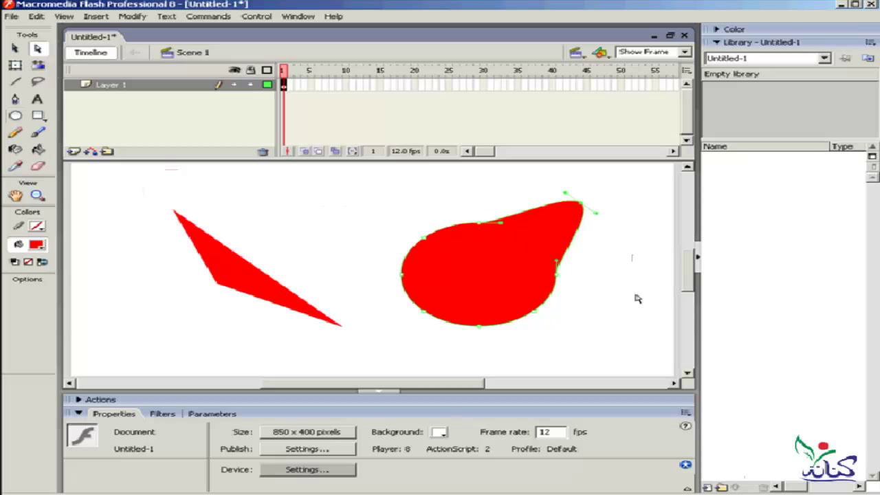
pyautogui.moveTo(426, 240)
pyautogui.mouseDown()
pyautogui.moveTo(501, 271)
pyautogui.moveTo(527, 261)
pyautogui.mouseUp()
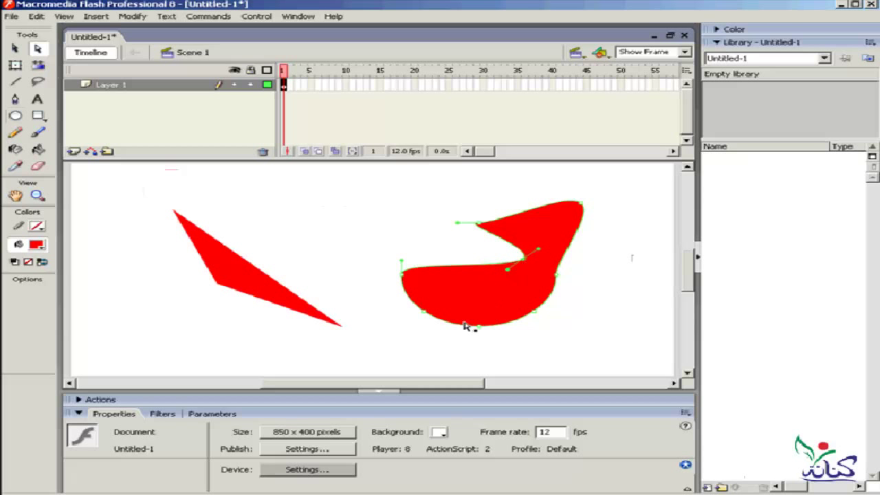
pyautogui.moveTo(479, 327); pyautogui.dragTo(477, 289)
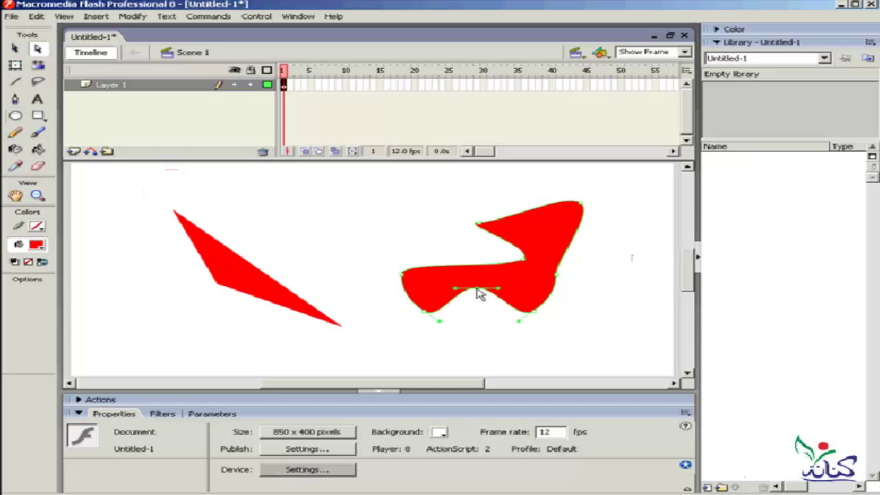
pyautogui.moveTo(581, 204); pyautogui.dragTo(558, 219)
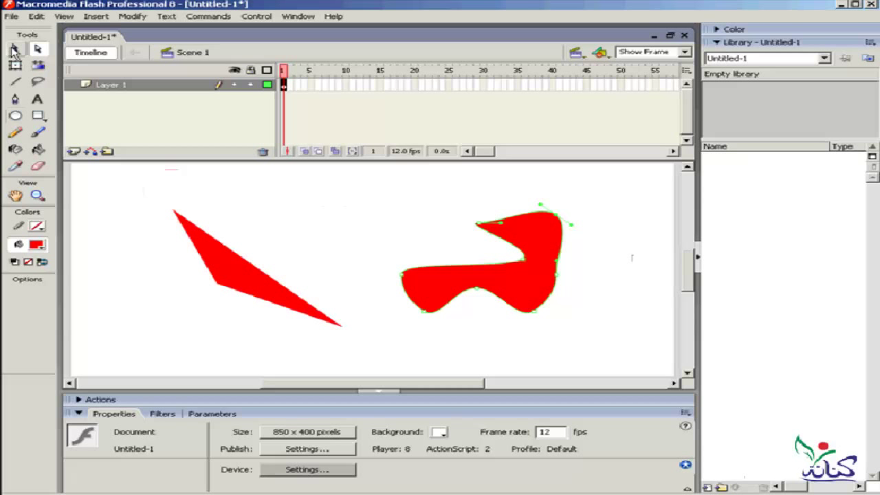
pyautogui.click(14, 49)
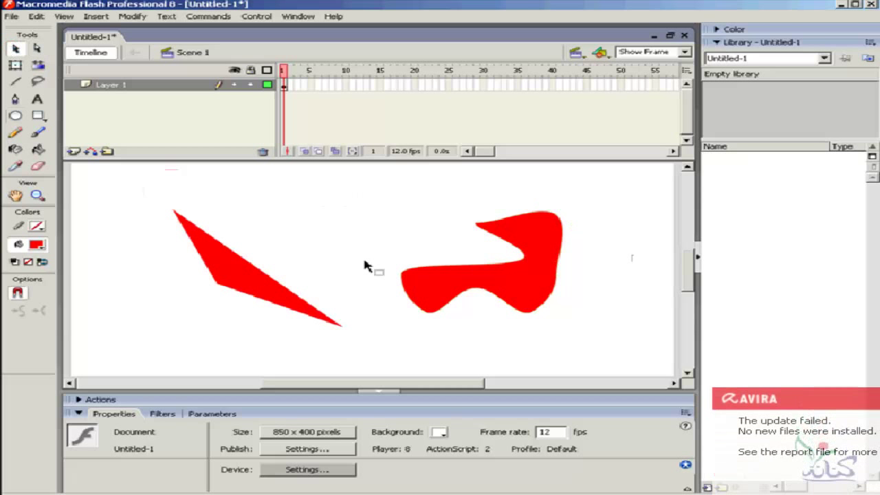
# Cut the sliver into a small wedge and an upper triangle moved about 100 px left
pyautogui.moveTo(363, 205); pyautogui.dragTo(258, 349)
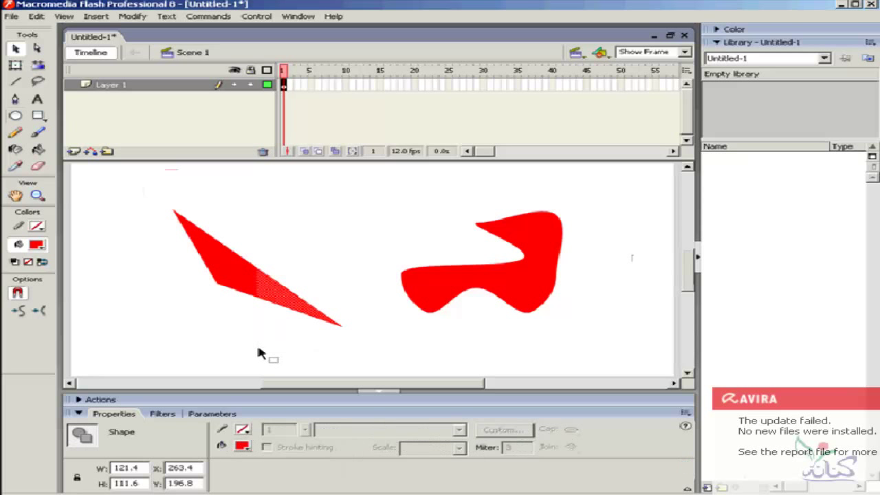
pyautogui.moveTo(276, 298); pyautogui.dragTo(347, 224)
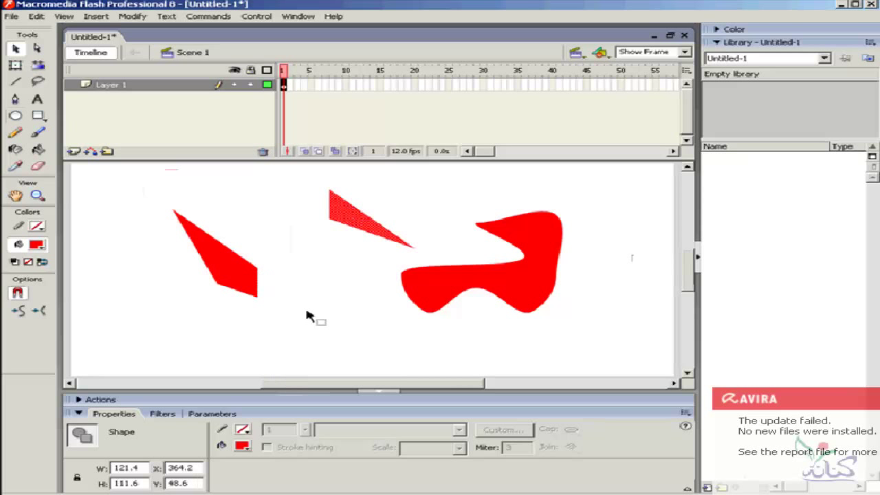
pyautogui.moveTo(279, 224); pyautogui.dragTo(254, 329)
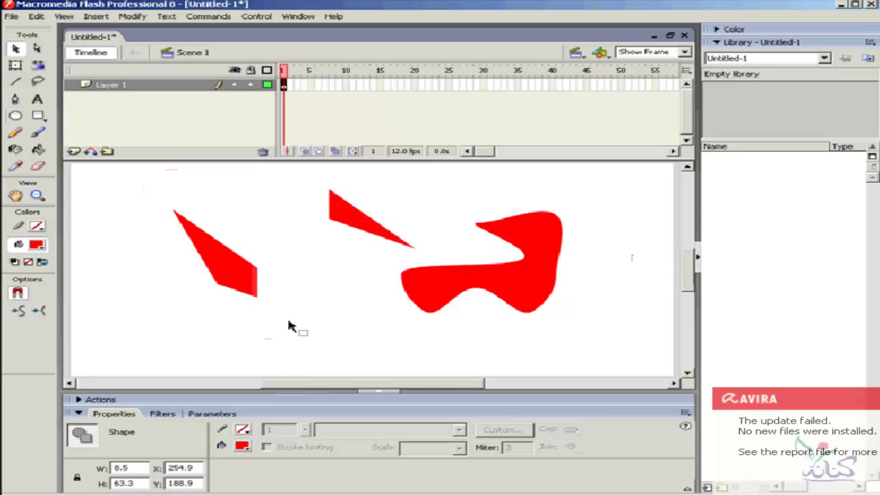
pyautogui.press('Delete')
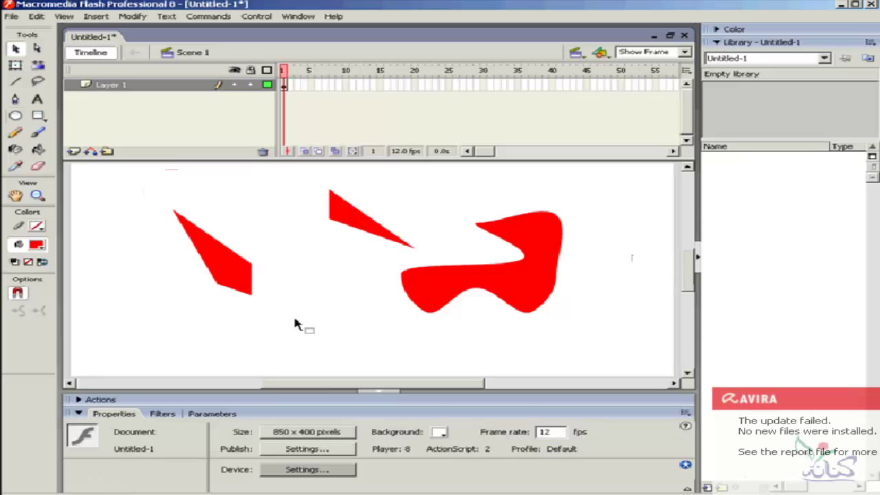
pyautogui.click(237, 273)
pyautogui.click(308, 279)
pyautogui.moveTo(369, 231); pyautogui.dragTo(299, 226)
pyautogui.click(309, 297)
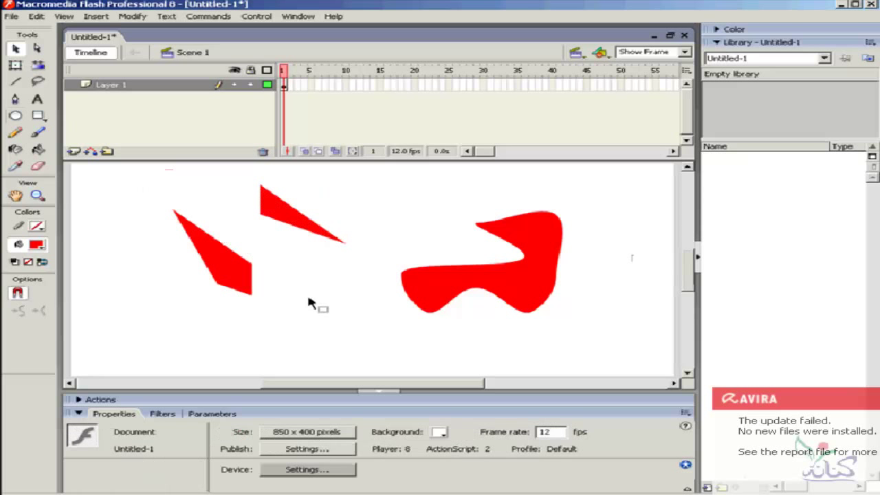
# Move the curvy shape left and pull its bottom edge into a downward spike
pyautogui.click(442, 288)
pyautogui.moveTo(442, 287)
pyautogui.mouseDown()
pyautogui.moveTo(371, 290)
pyautogui.moveTo(435, 275)
pyautogui.mouseUp()
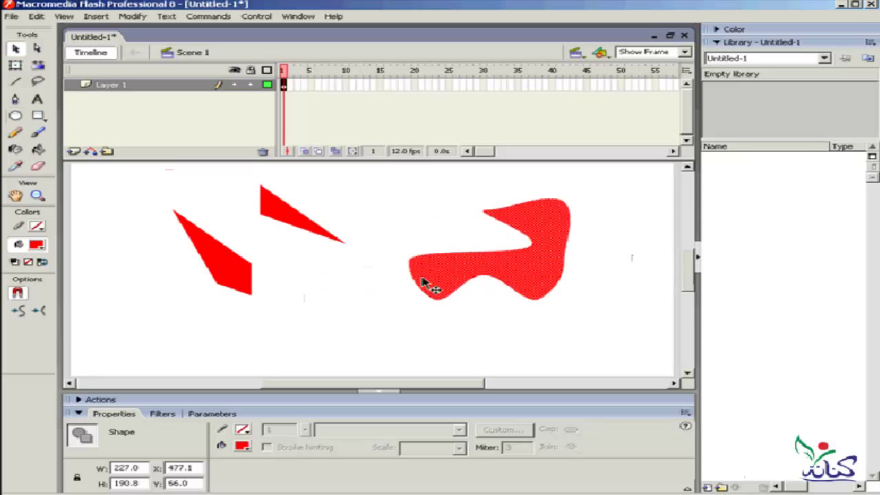
pyautogui.click(370, 299)
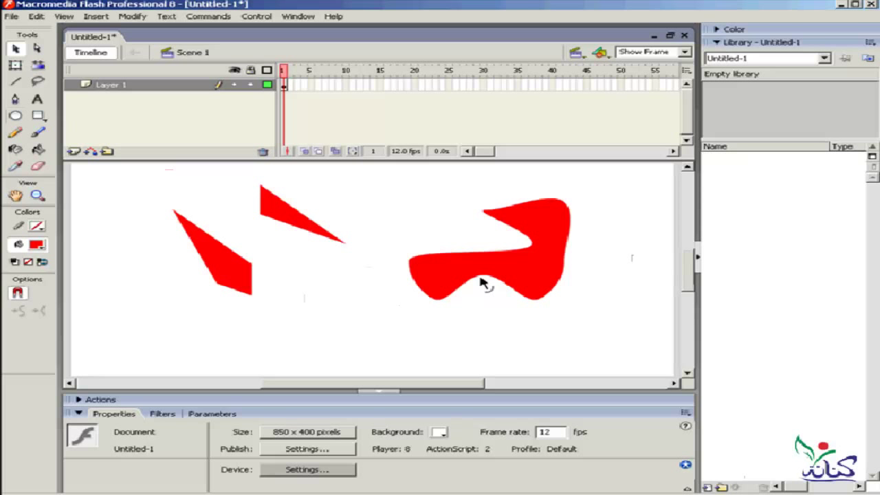
pyautogui.moveTo(481, 282); pyautogui.dragTo(481, 311)
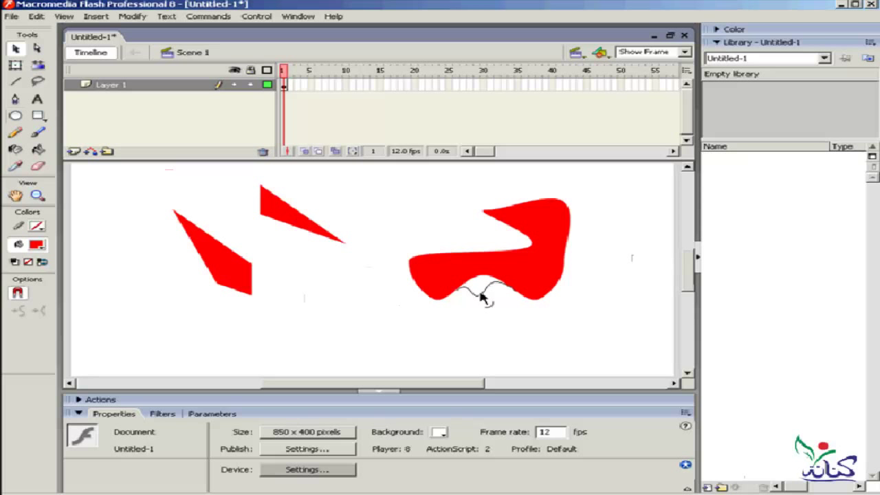
pyautogui.moveTo(481, 311); pyautogui.dragTo(493, 322)
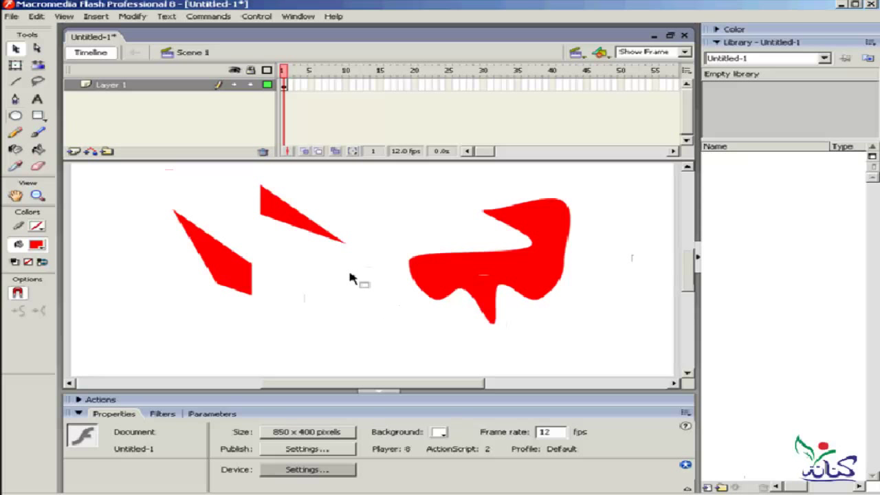
# Stretch the upper triangle's tip right and lower its corner, then select all shapes
pyautogui.moveTo(345, 246)
pyautogui.mouseDown()
pyautogui.moveTo(330, 257)
pyautogui.moveTo(421, 204)
pyautogui.moveTo(444, 216)
pyautogui.mouseUp()
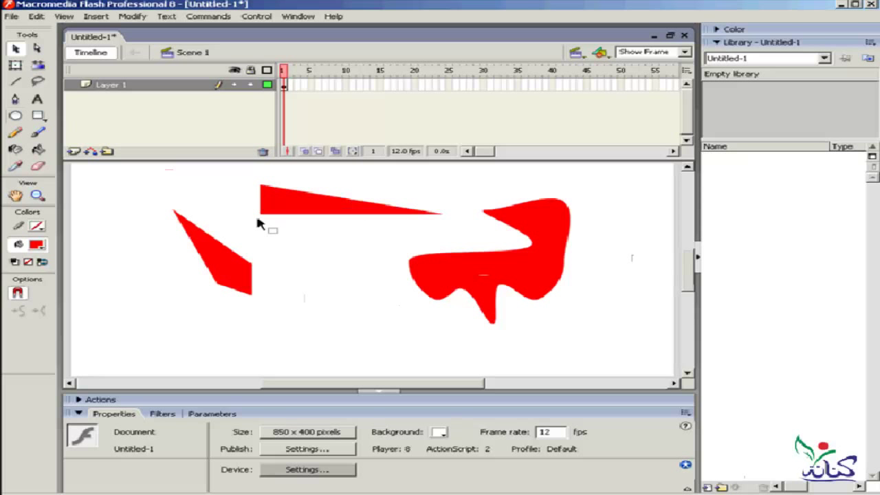
pyautogui.moveTo(260, 216)
pyautogui.mouseDown()
pyautogui.moveTo(255, 268)
pyautogui.moveTo(265, 273)
pyautogui.mouseUp()
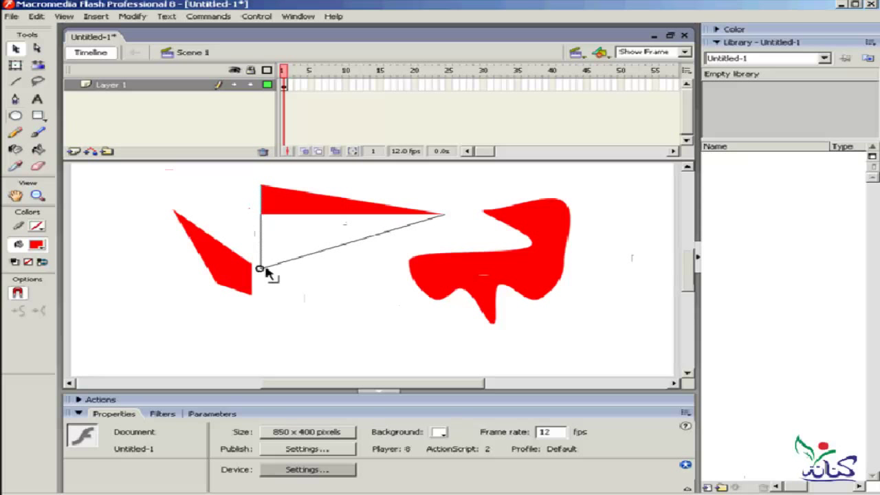
pyautogui.moveTo(265, 270); pyautogui.dragTo(265, 271)
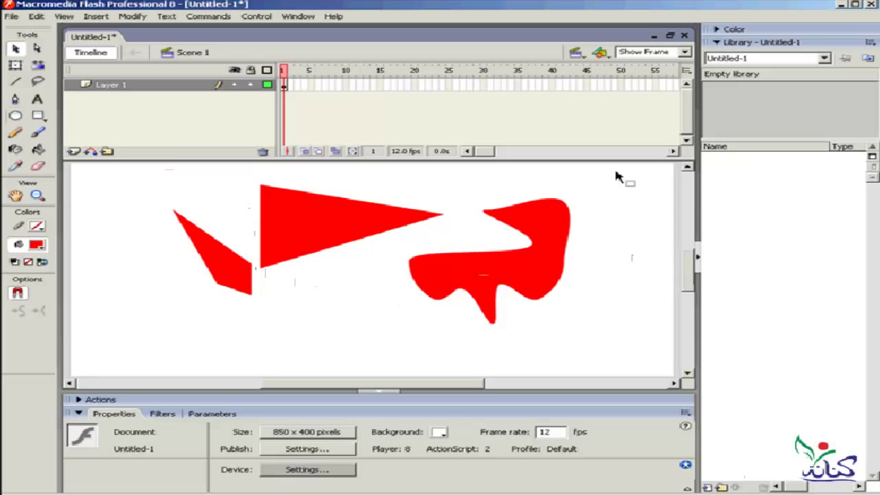
pyautogui.moveTo(632, 186)
pyautogui.mouseDown()
pyautogui.moveTo(583, 218)
pyautogui.moveTo(142, 359)
pyautogui.mouseUp()
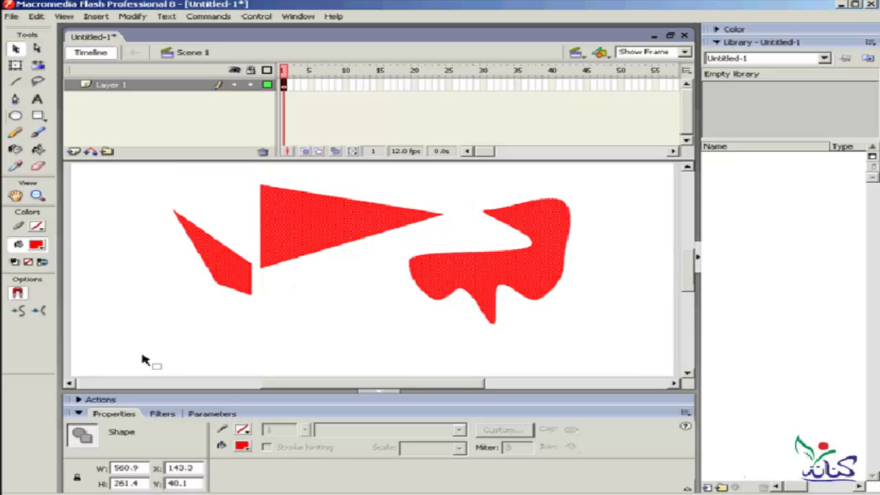
# Clear the stage and give the Rectangle tool a blue fill
pyautogui.press('Delete')
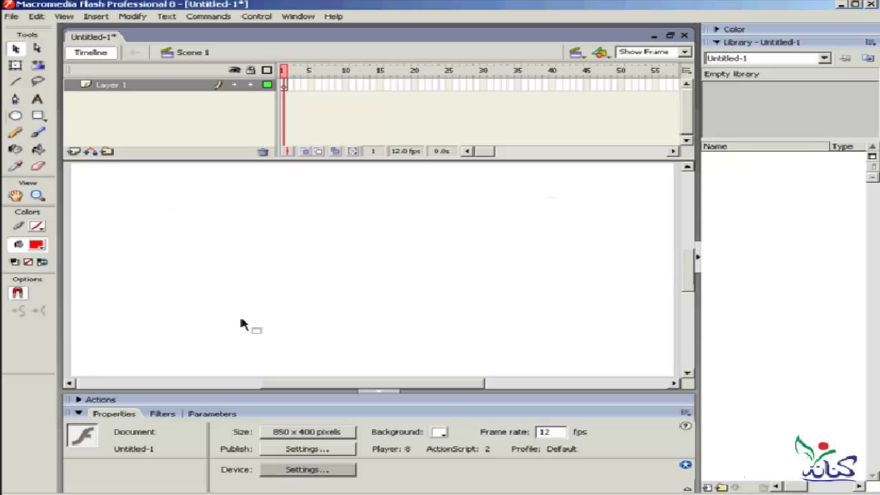
pyautogui.click(39, 116)
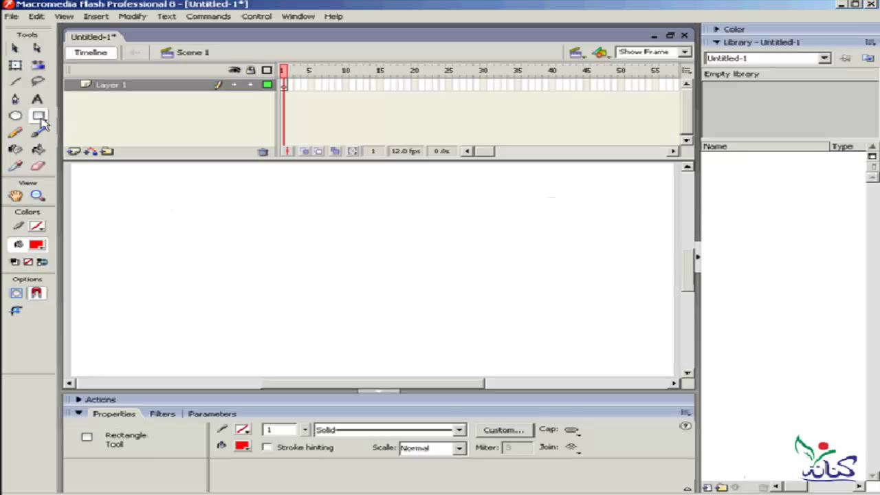
pyautogui.click(37, 245)
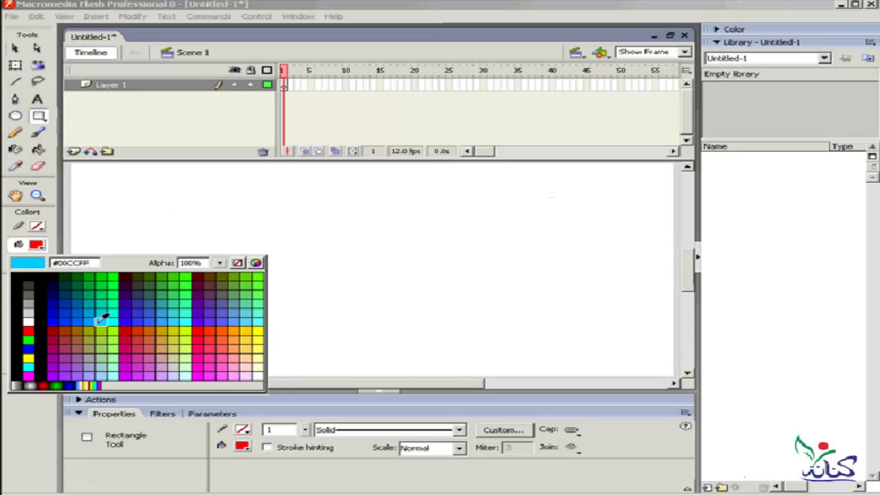
pyautogui.click(55, 314)
# Set a dark grey outline of thickness 3 and draw a blue rectangle
pyautogui.click(42, 229)
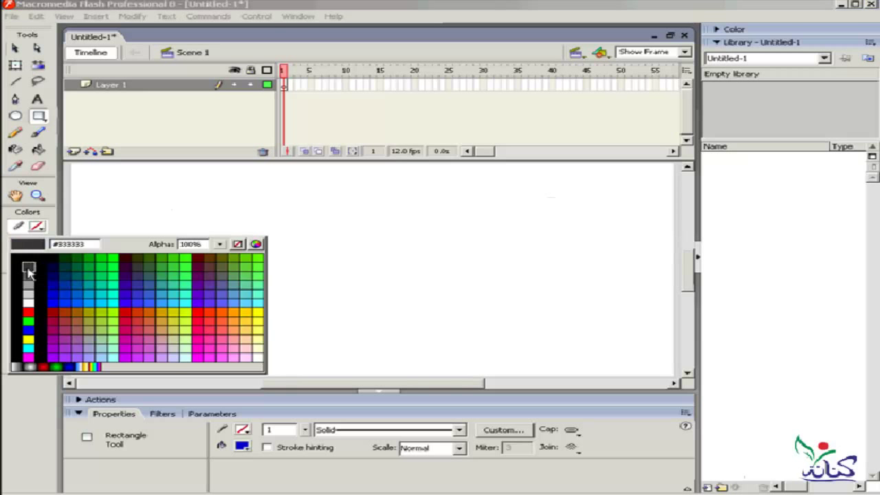
pyautogui.click(28, 275)
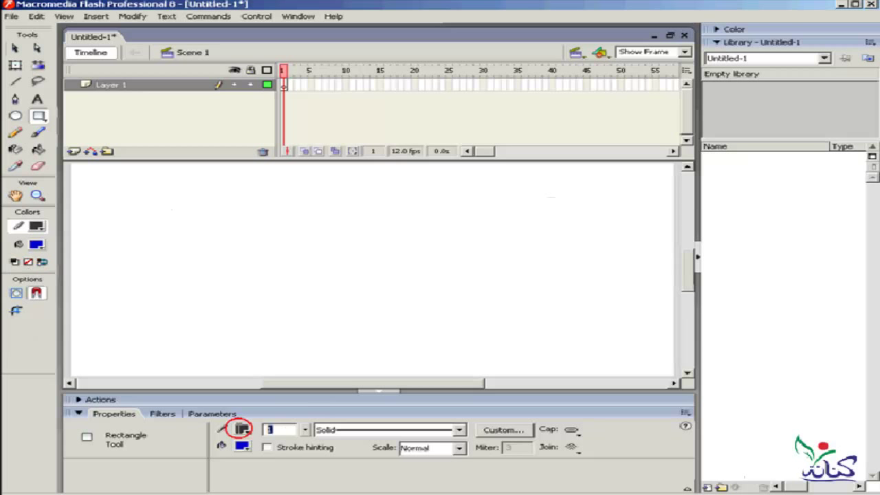
pyautogui.write('3')
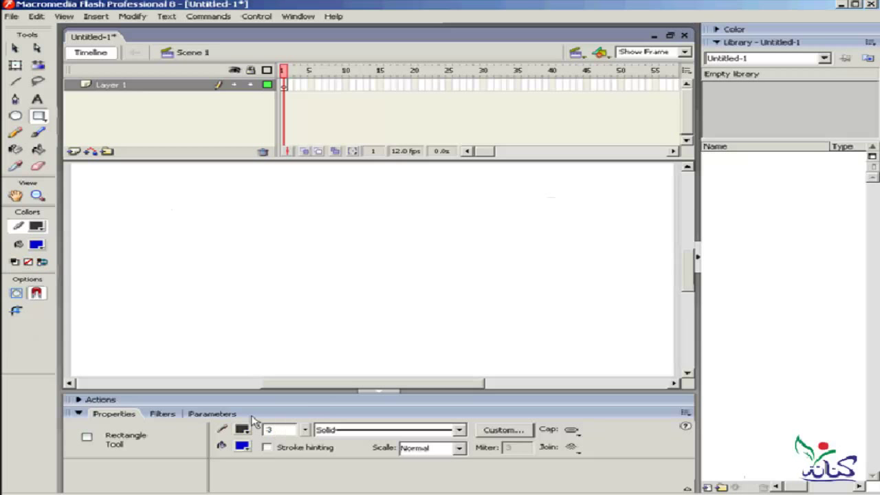
pyautogui.moveTo(549, 188); pyautogui.dragTo(346, 334)
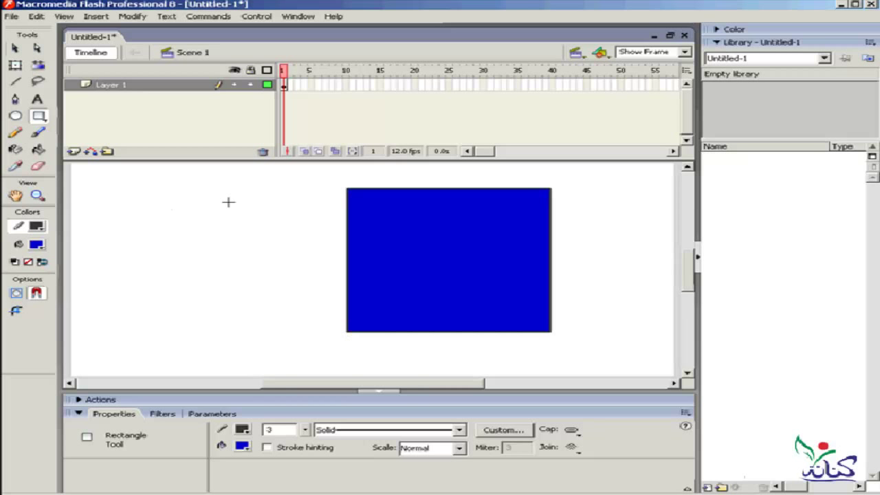
# Select the blue rectangle's entire dark outline
pyautogui.click(15, 48)
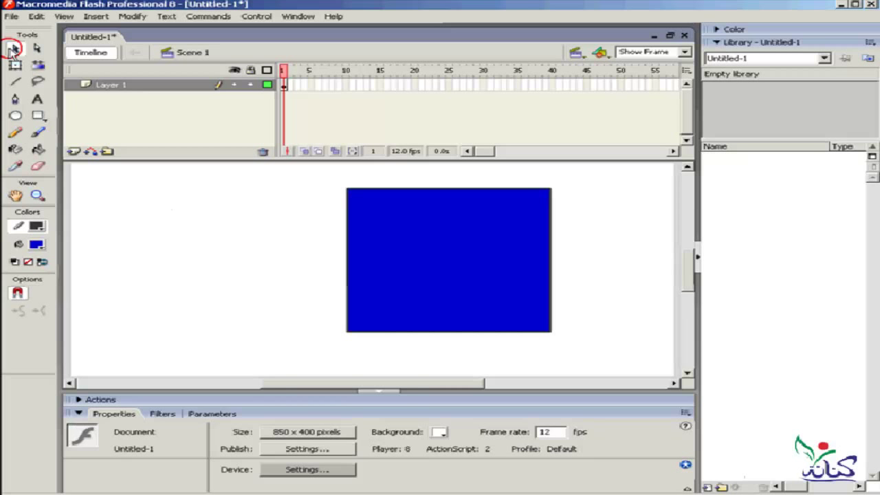
pyautogui.click(453, 190)
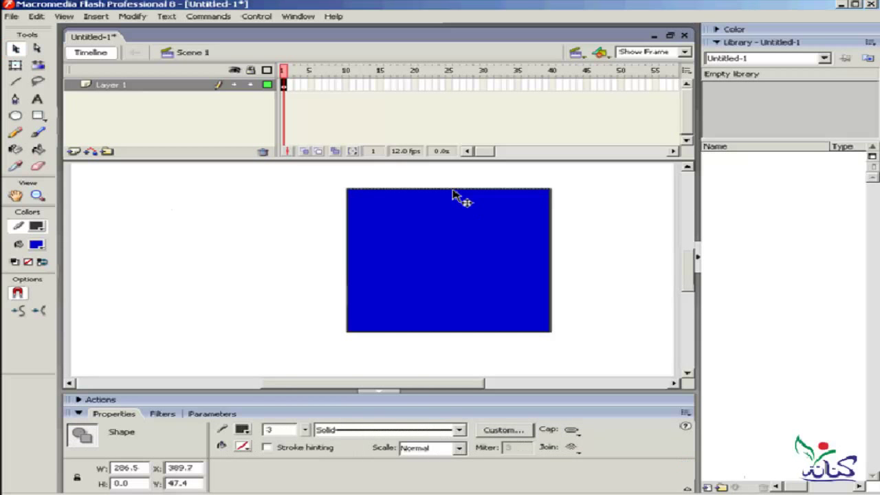
pyautogui.doubleClick(445, 333)
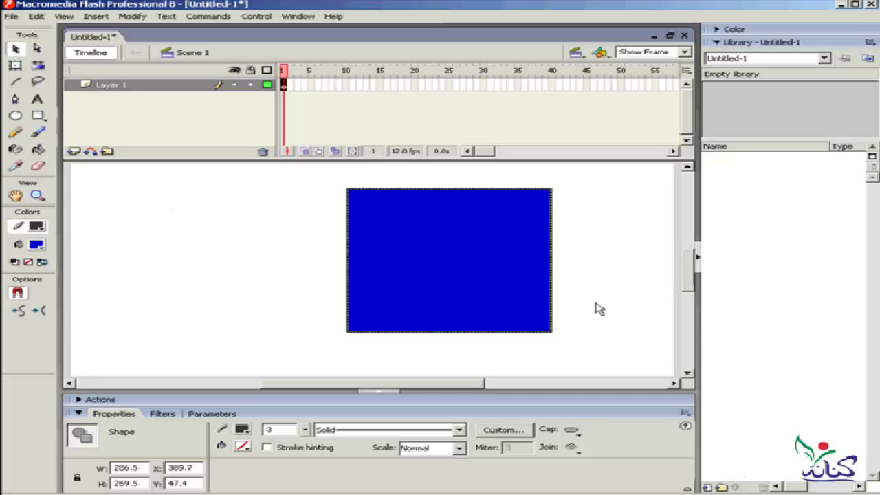
pyautogui.click(16, 66)
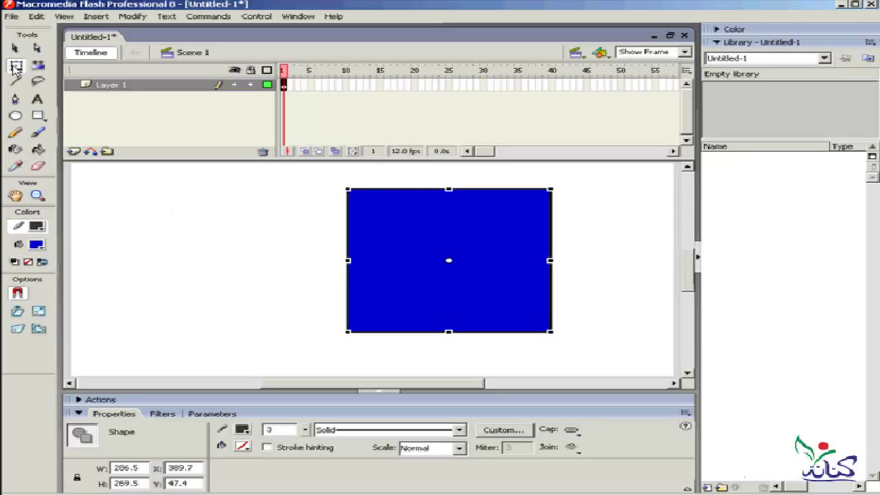
# Shrink the outline to about 143 × 135 pixels and move it left of the blue fill
pyautogui.click(15, 48)
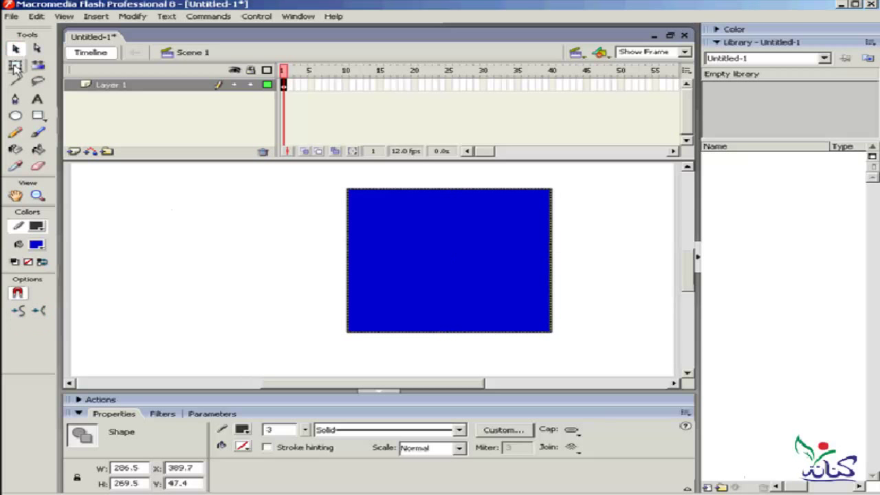
pyautogui.click(15, 68)
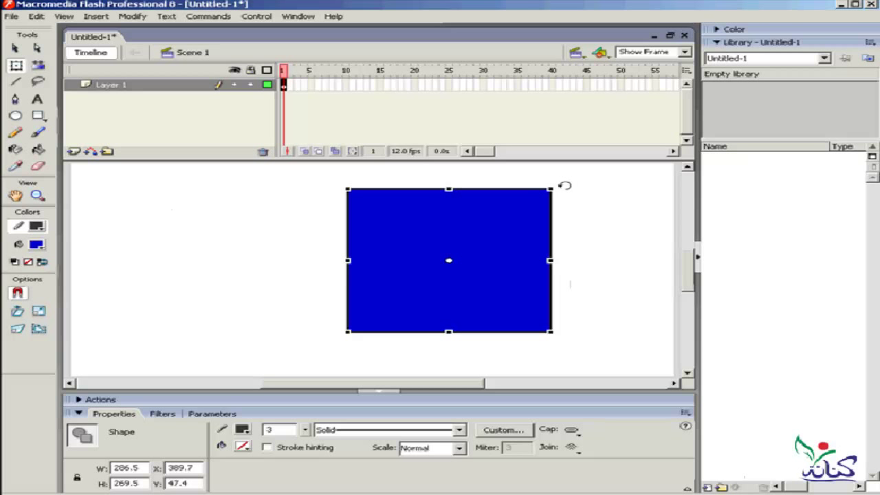
pyautogui.moveTo(549, 187)
pyautogui.mouseDown()
pyautogui.moveTo(481, 222)
pyautogui.moveTo(449, 260)
pyautogui.mouseUp()
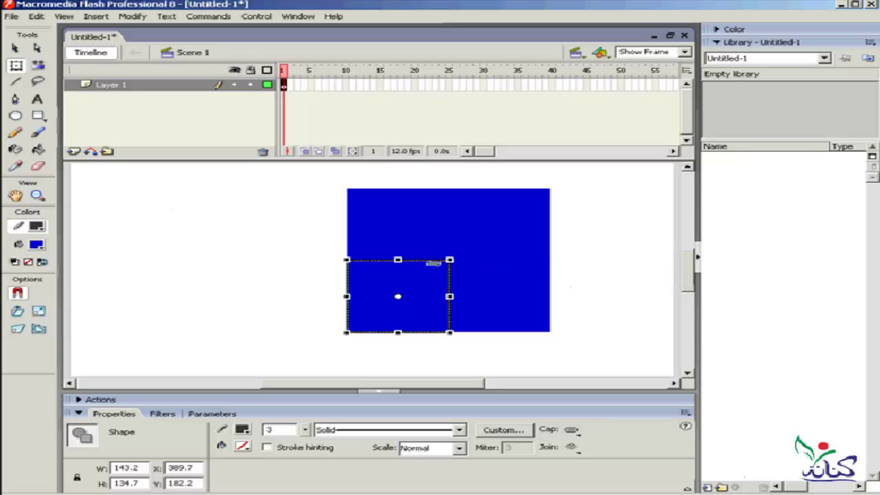
pyautogui.press('v')
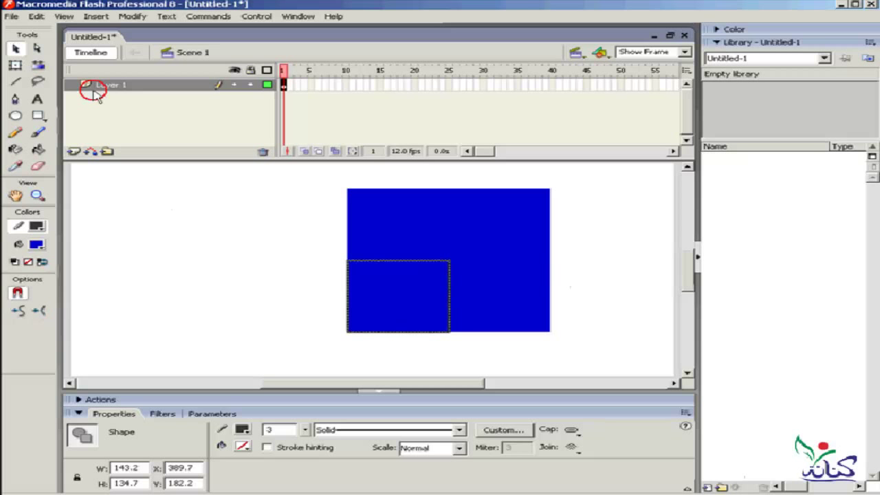
pyautogui.moveTo(433, 267); pyautogui.dragTo(274, 237)
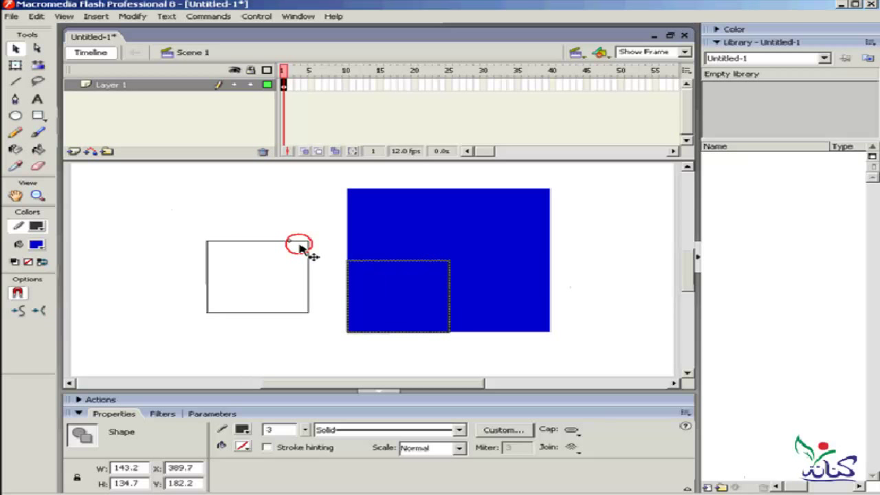
pyautogui.click(333, 304)
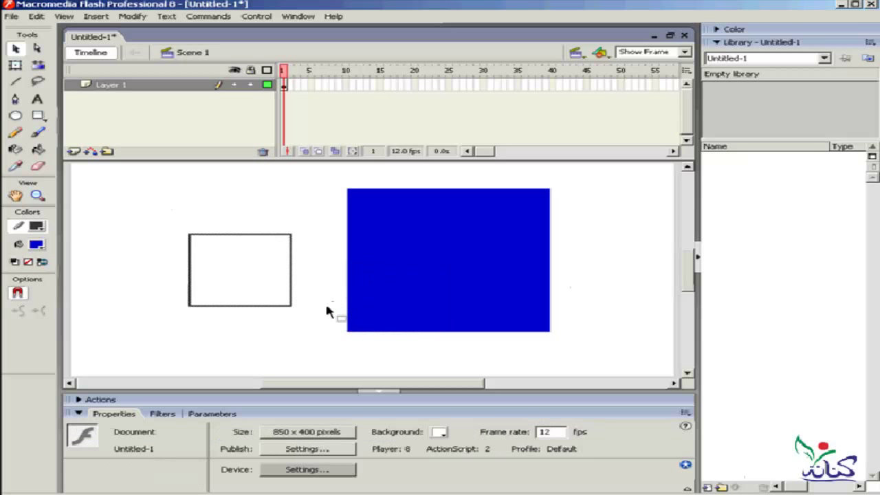
# Skew the empty square outline into a parallelogram and rotate it counter-clockwise
pyautogui.click(274, 235)
pyautogui.doubleClick(275, 234)
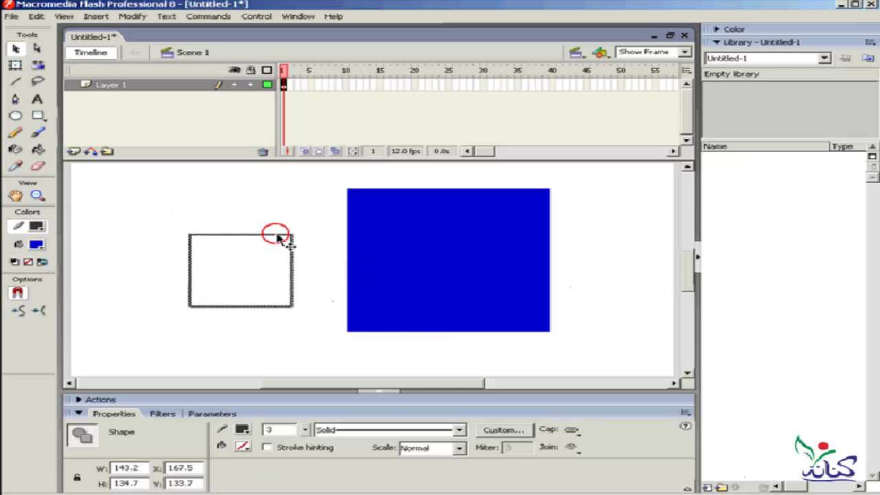
pyautogui.click(15, 64)
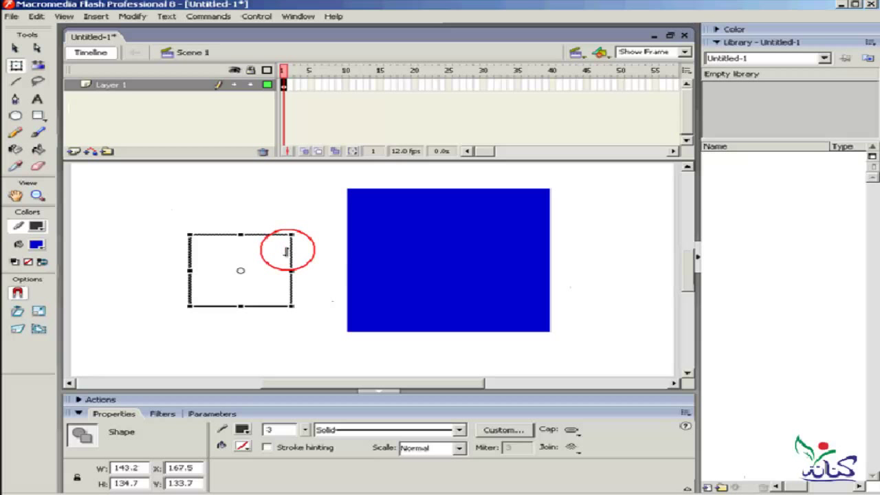
pyautogui.moveTo(287, 250); pyautogui.dragTo(286, 206)
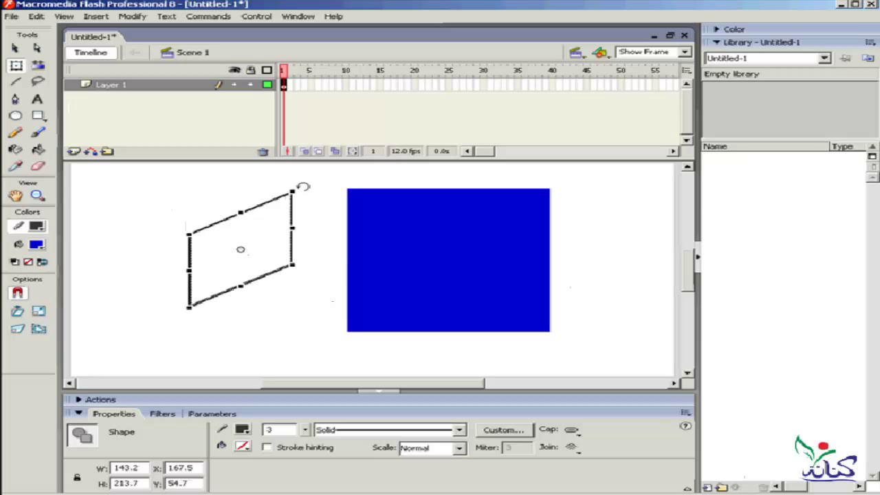
pyautogui.moveTo(303, 186); pyautogui.dragTo(193, 231)
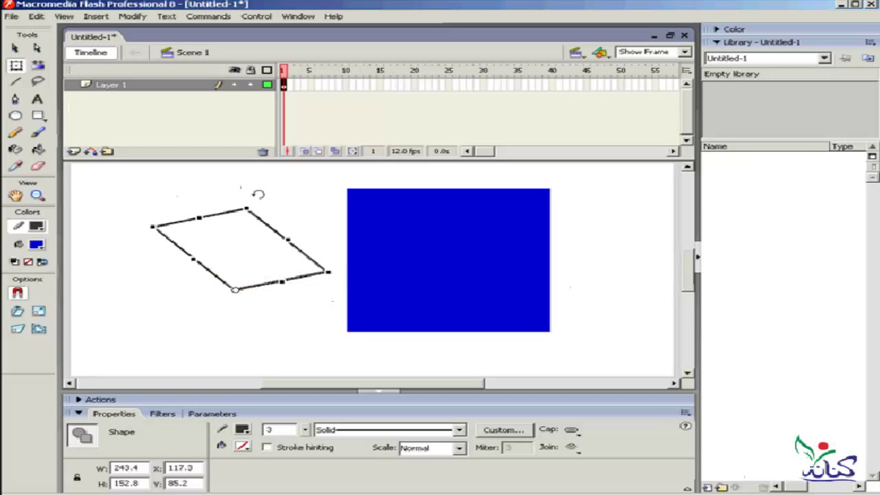
pyautogui.moveTo(257, 193)
pyautogui.mouseDown()
pyautogui.moveTo(412, 290)
pyautogui.moveTo(272, 347)
pyautogui.moveTo(159, 286)
pyautogui.moveTo(205, 249)
pyautogui.mouseUp()
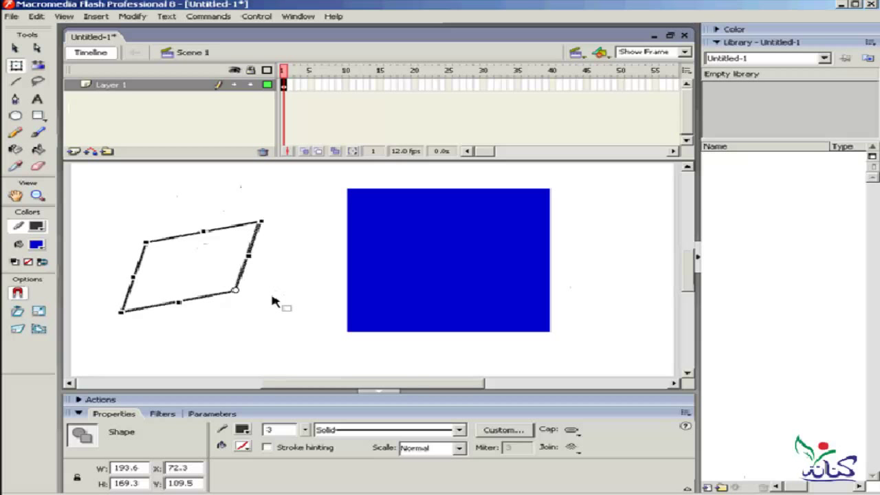
pyautogui.moveTo(617, 176); pyautogui.dragTo(99, 368)
# Clear the stage and draw a blue ellipse in the centre
pyautogui.press('Delete')
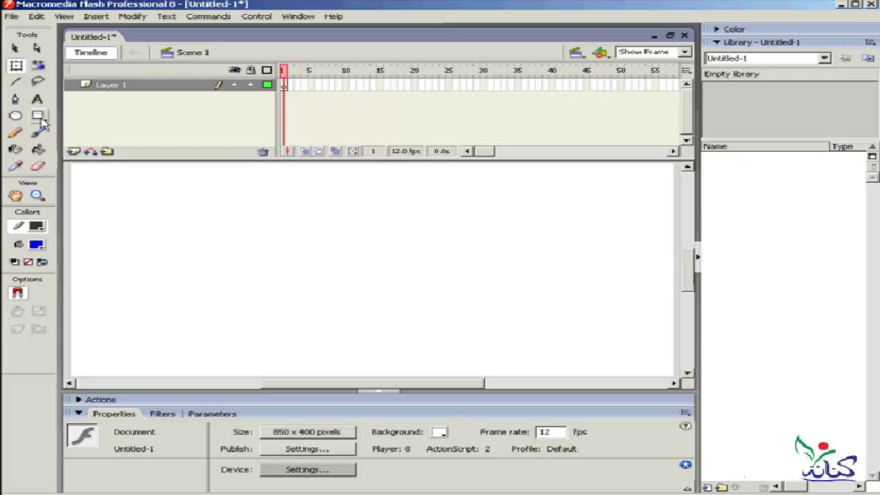
pyautogui.click(15, 116)
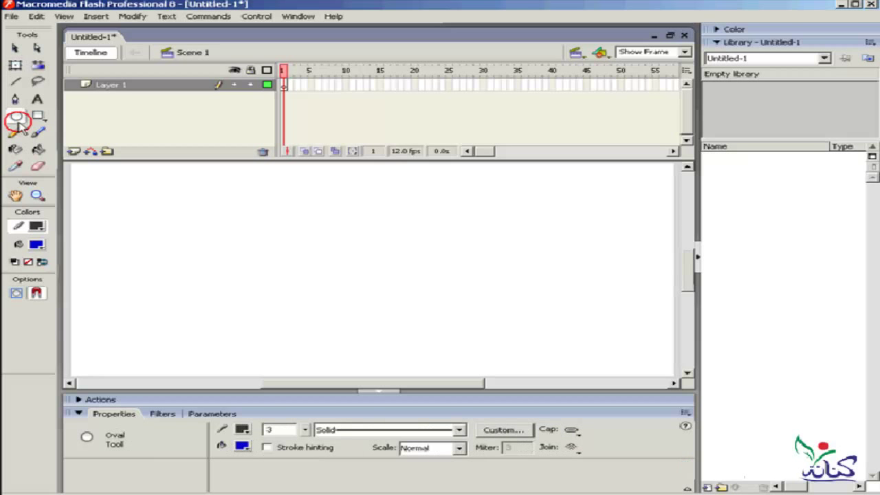
pyautogui.moveTo(552, 204)
pyautogui.mouseDown()
pyautogui.moveTo(471, 251)
pyautogui.moveTo(315, 316)
pyautogui.mouseUp()
# Delete the ellipse's outline and bend its top and bottom edges into a wavy petal
pyautogui.click(15, 48)
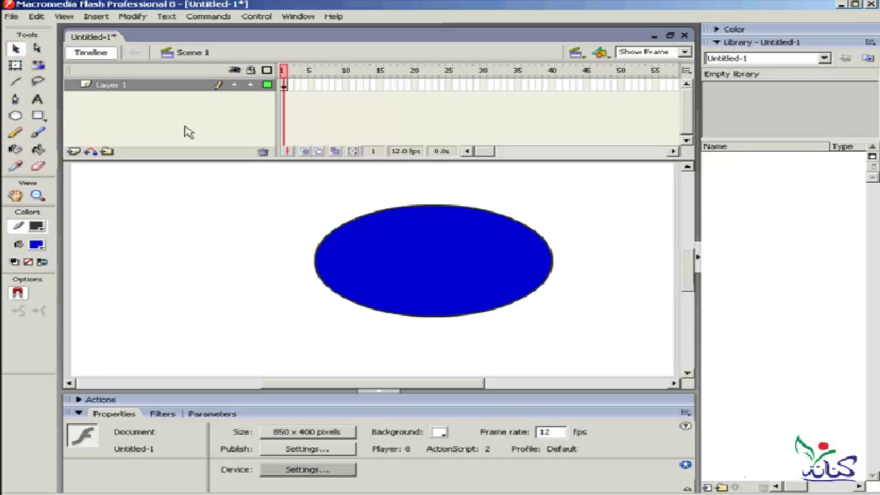
pyautogui.click(404, 208)
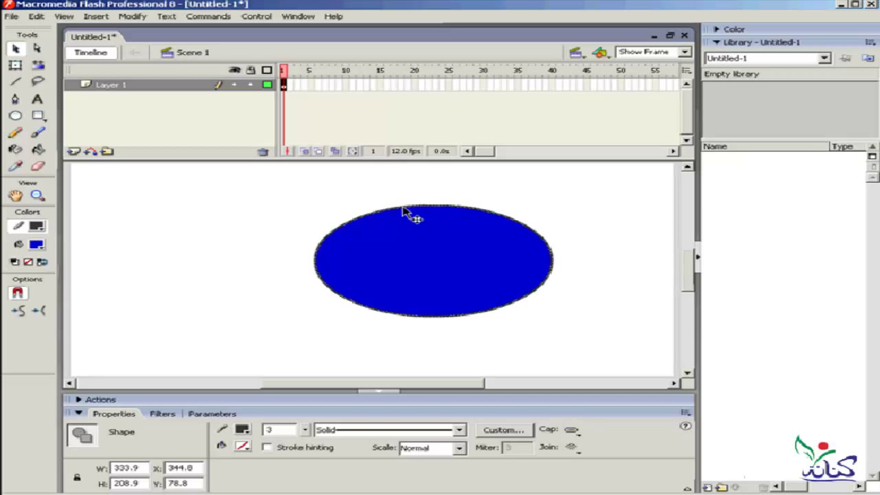
pyautogui.press('Delete')
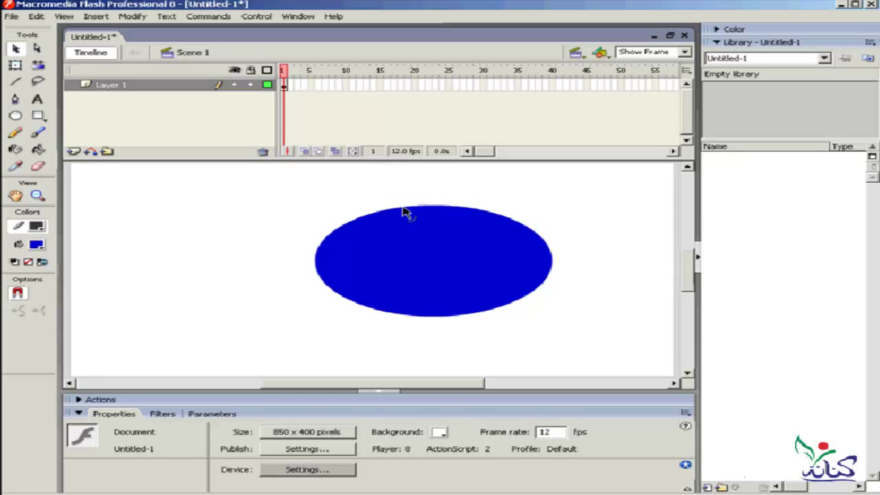
pyautogui.moveTo(448, 320); pyautogui.dragTo(447, 293)
pyautogui.moveTo(381, 220); pyautogui.dragTo(379, 244)
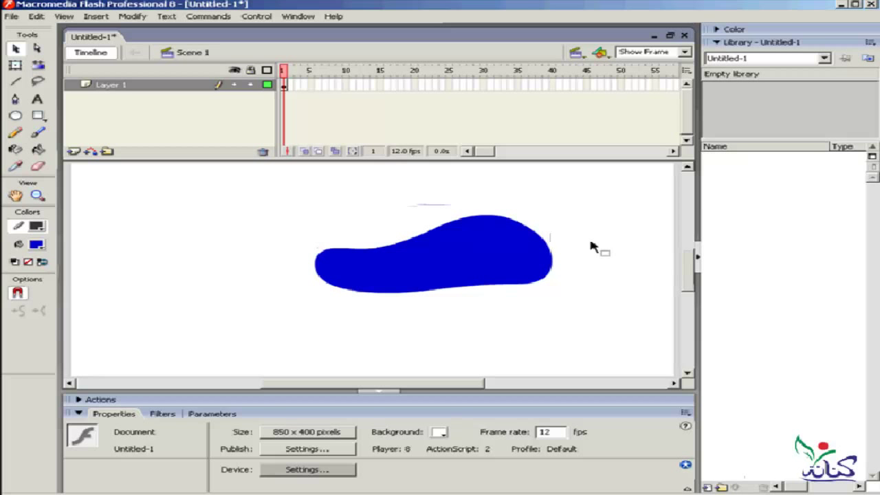
# Scale the petal down to 154.2 × 56.8 pixels and fill it red #FF0000
pyautogui.click(15, 65)
pyautogui.moveTo(593, 191); pyautogui.dragTo(231, 314)
pyautogui.moveTo(552, 216); pyautogui.dragTo(426, 264)
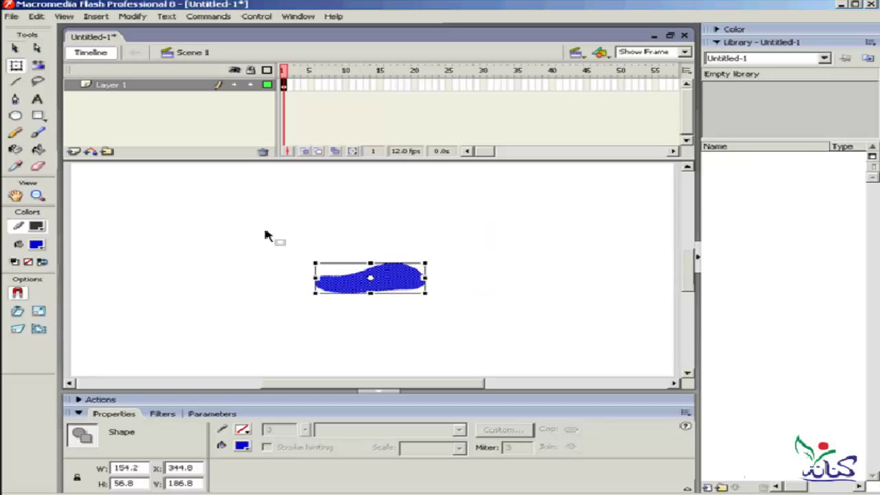
pyautogui.click(423, 304)
pyautogui.click(380, 288)
pyautogui.click(242, 446)
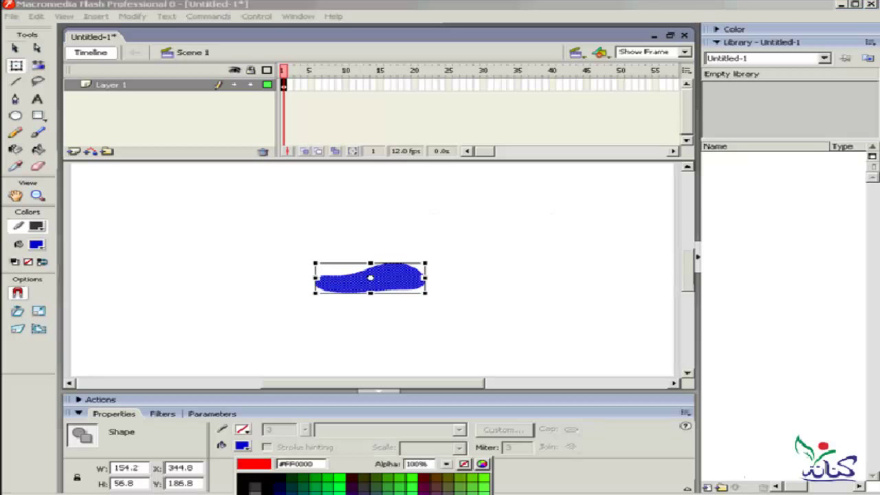
pyautogui.click(241, 492)
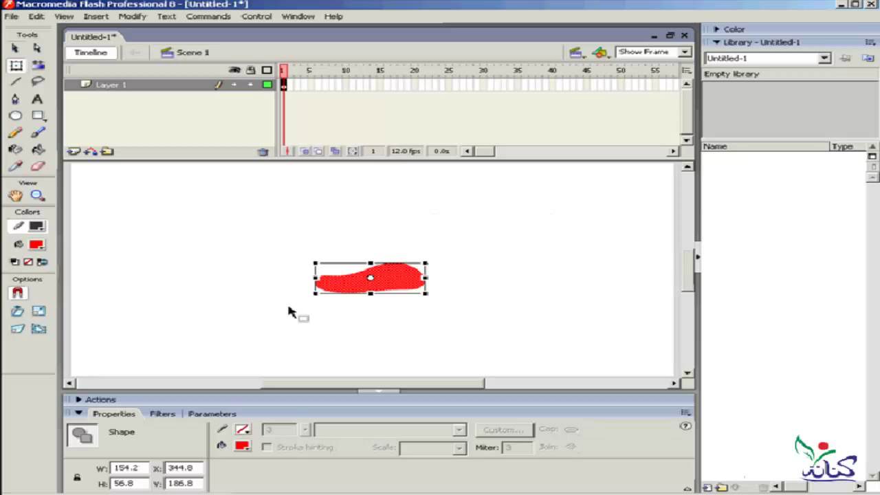
# Undo a stray rotation and move the Free Transform pivot to the petal's base
pyautogui.moveTo(432, 258)
pyautogui.mouseDown()
pyautogui.moveTo(434, 299)
pyautogui.moveTo(360, 335)
pyautogui.mouseUp()
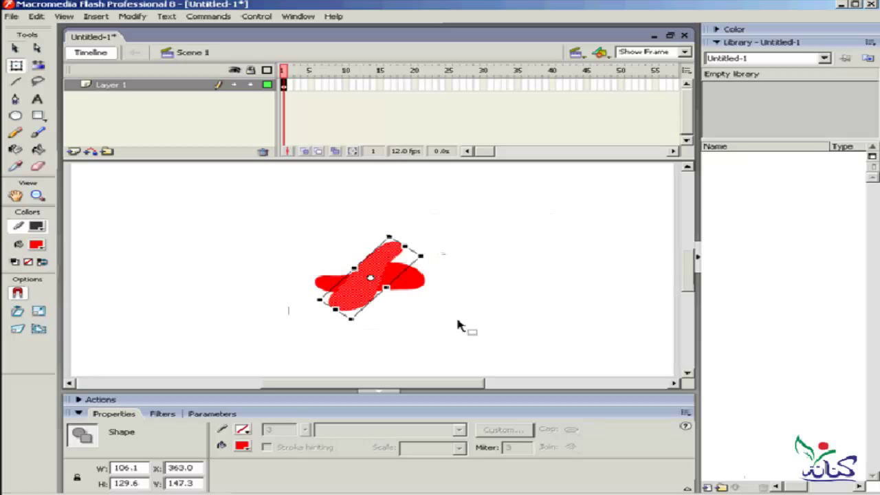
pyautogui.hotkey('ctrl', 'z')
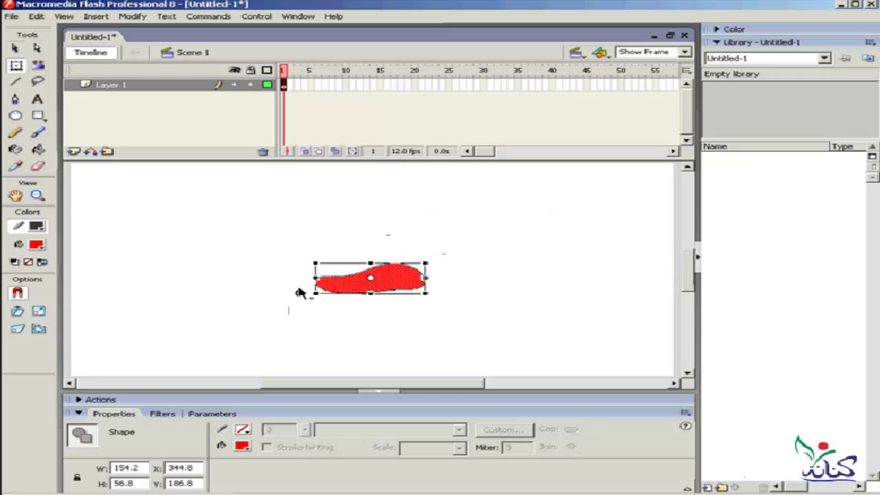
pyautogui.moveTo(301, 292); pyautogui.dragTo(299, 294)
# Rotate petal copies around the base into a five-petal half-flower fan
pyautogui.moveTo(440, 257); pyautogui.dragTo(440, 299)
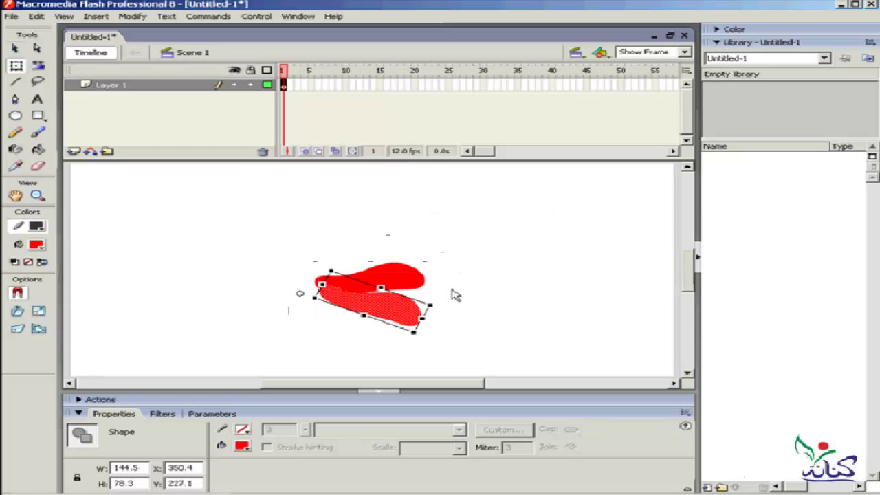
pyautogui.moveTo(449, 296); pyautogui.dragTo(411, 347)
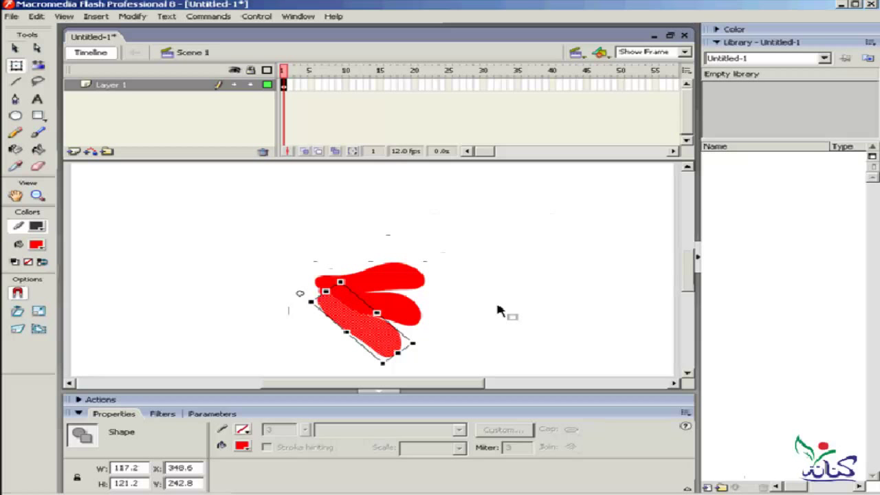
pyautogui.moveTo(421, 348)
pyautogui.mouseDown()
pyautogui.moveTo(380, 369)
pyautogui.moveTo(367, 365)
pyautogui.mouseUp()
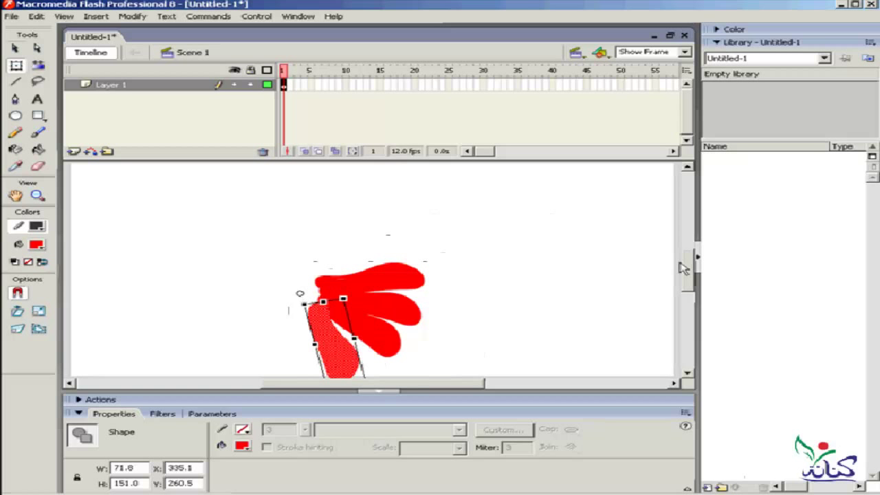
pyautogui.click(688, 261)
pyautogui.click(687, 262)
pyautogui.moveTo(372, 335); pyautogui.dragTo(316, 338)
pyautogui.click(465, 261)
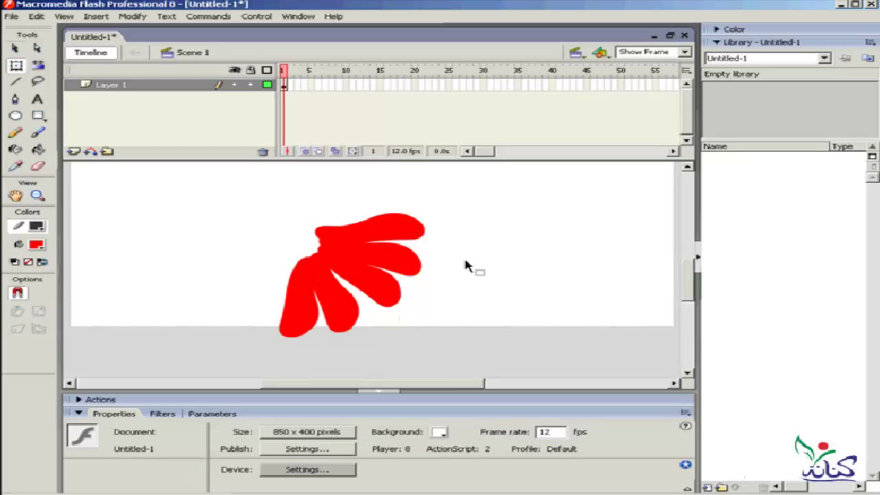
# Rotate a copy of the red petal fan up to the top to extend the ring
pyautogui.moveTo(485, 184); pyautogui.dragTo(231, 354)
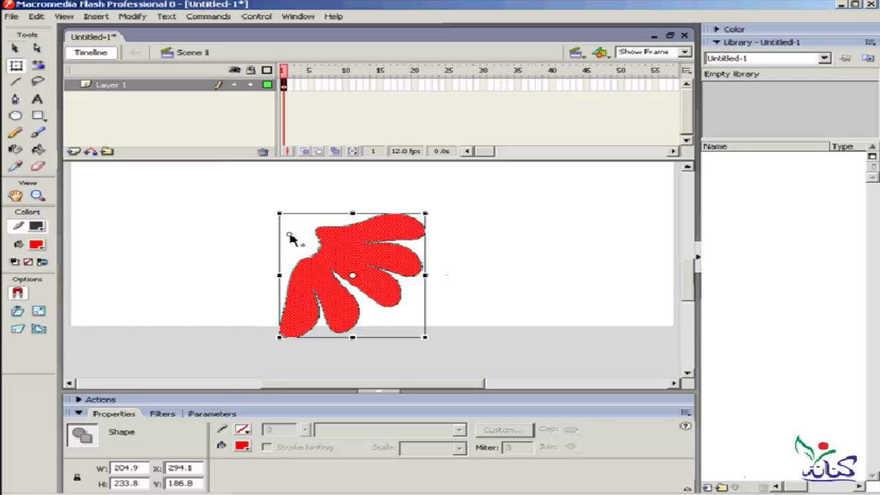
pyautogui.moveTo(444, 205)
pyautogui.mouseDown()
pyautogui.moveTo(434, 281)
pyautogui.moveTo(292, 317)
pyautogui.mouseUp()
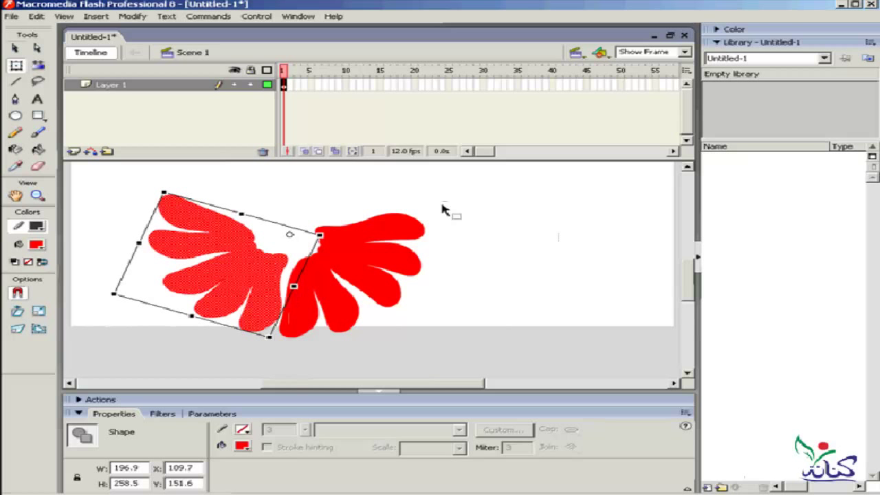
pyautogui.moveTo(103, 294); pyautogui.dragTo(297, 169)
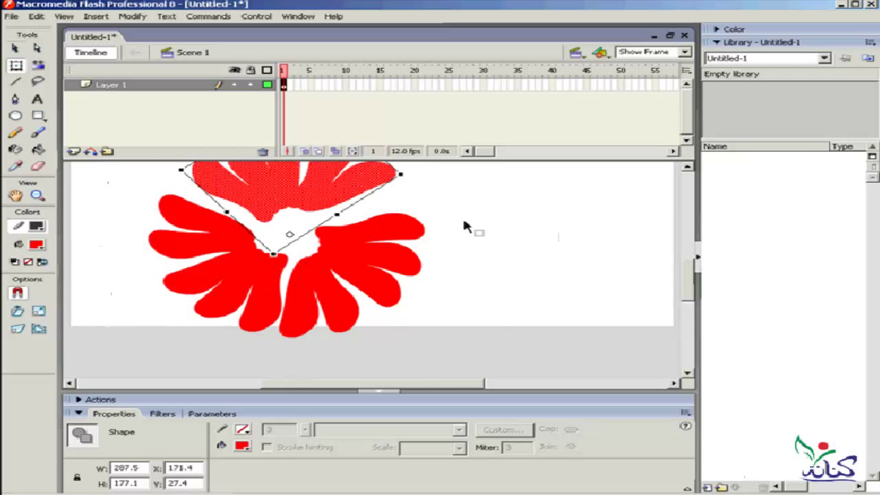
pyautogui.click(522, 240)
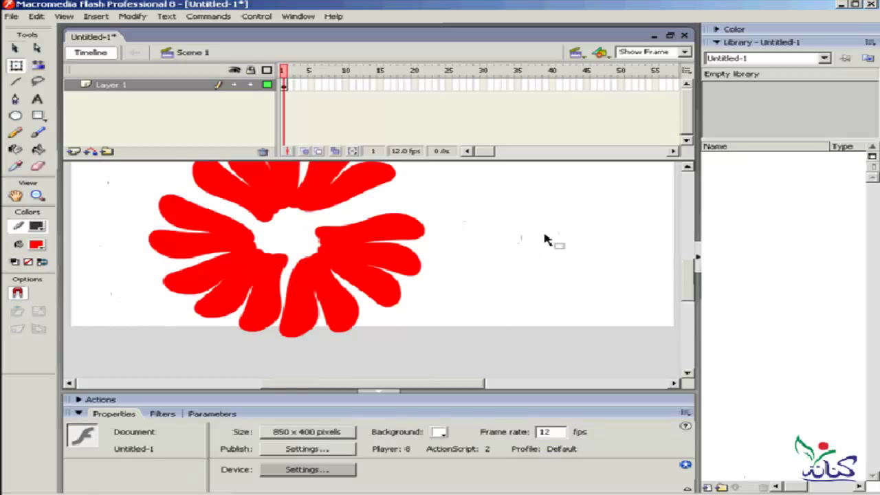
# Select the entire flower and scale it down to fit the stage
pyautogui.hotkey('ctrl', 'a')
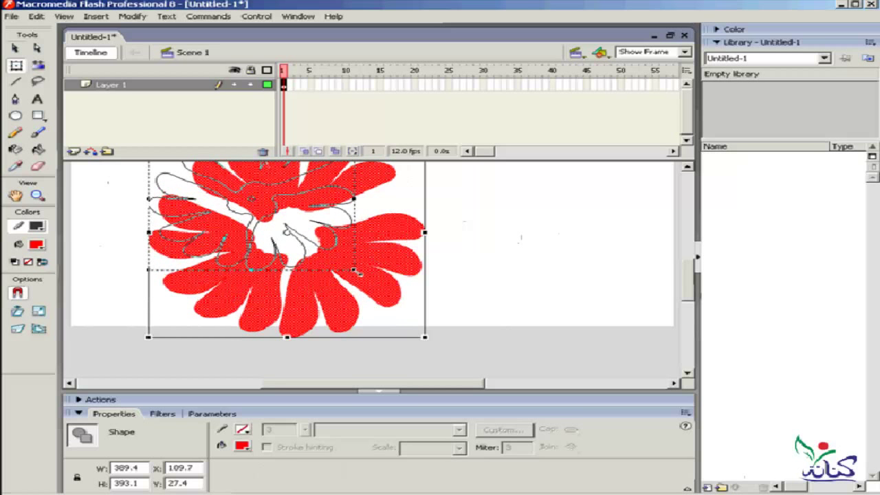
pyautogui.moveTo(428, 338); pyautogui.dragTo(354, 270)
pyautogui.scroll(1, 690, 271)
pyautogui.scroll(2, 689, 271)
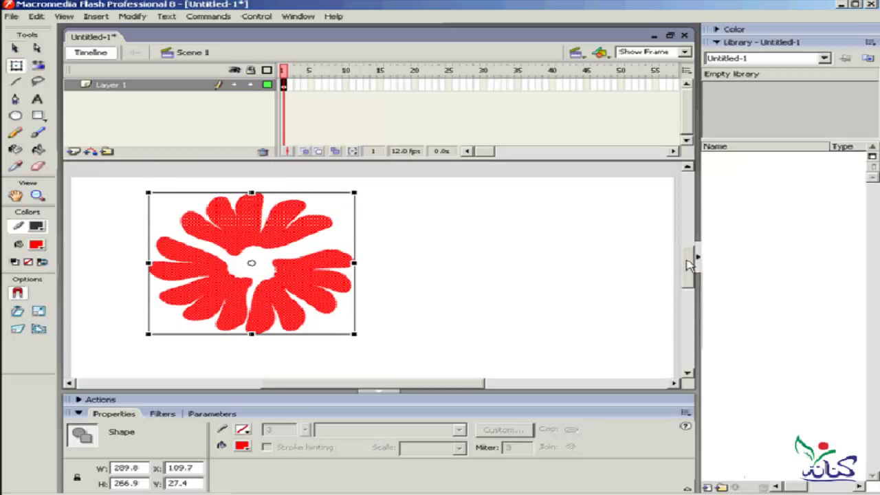
pyautogui.click(481, 279)
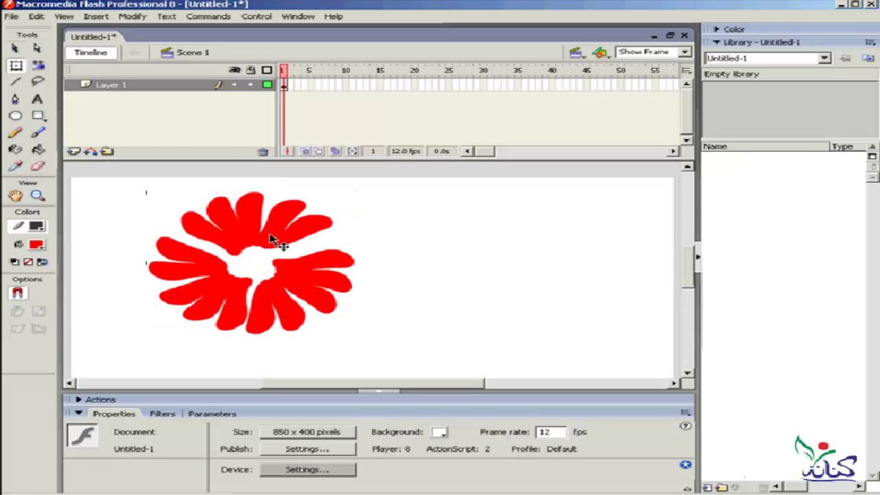
# Shift the lower-left petals slightly right to close the gap in the ring
pyautogui.moveTo(259, 238); pyautogui.dragTo(258, 239)
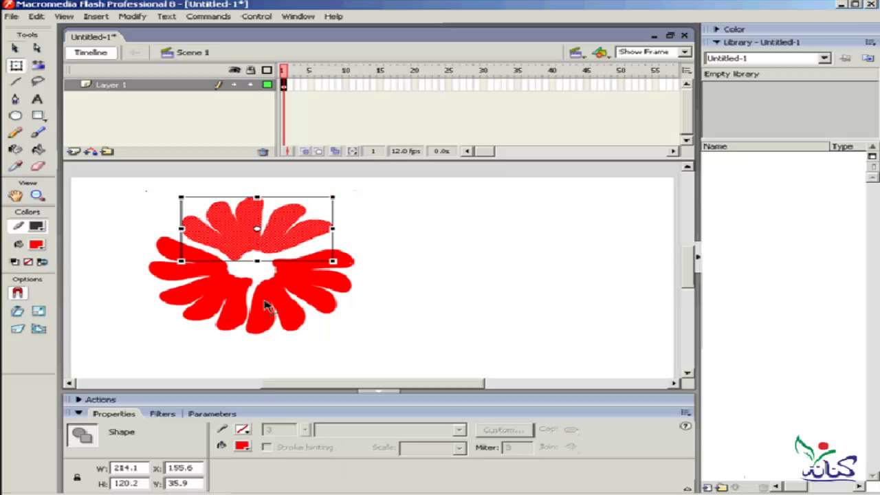
pyautogui.click(213, 288)
pyautogui.moveTo(212, 289); pyautogui.dragTo(228, 291)
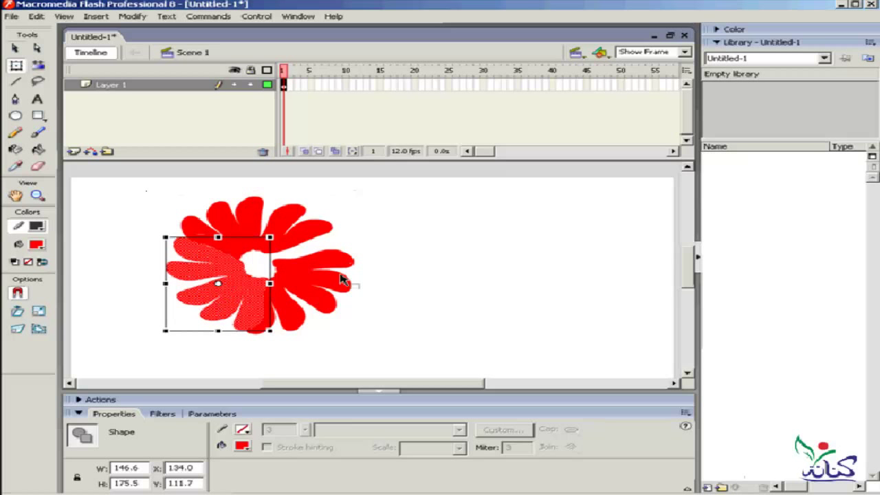
pyautogui.click(453, 268)
pyautogui.click(292, 278)
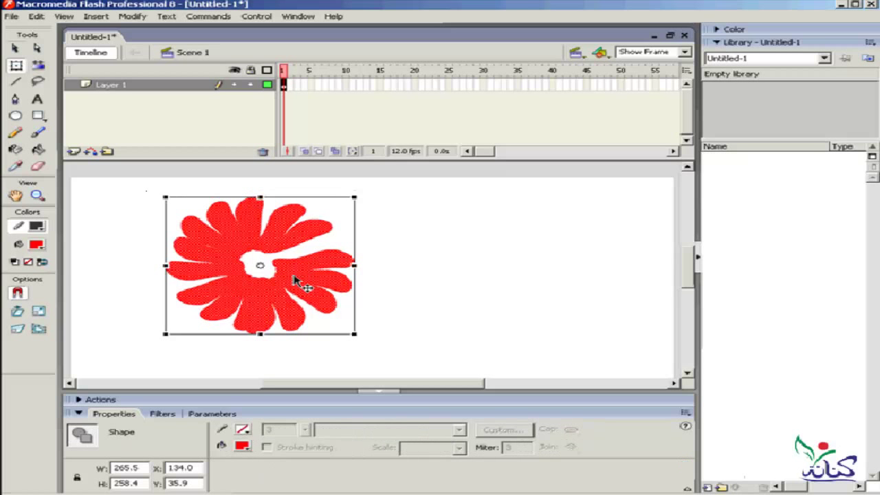
pyautogui.click(471, 253)
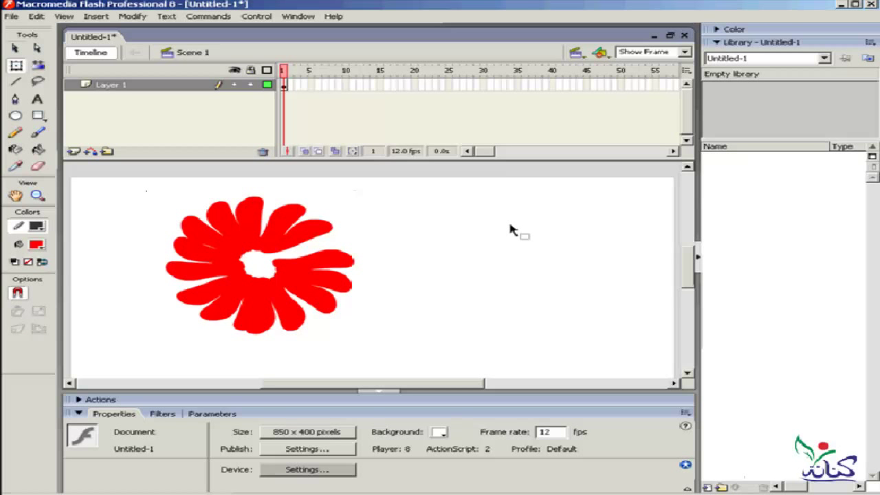
pyautogui.click(15, 115)
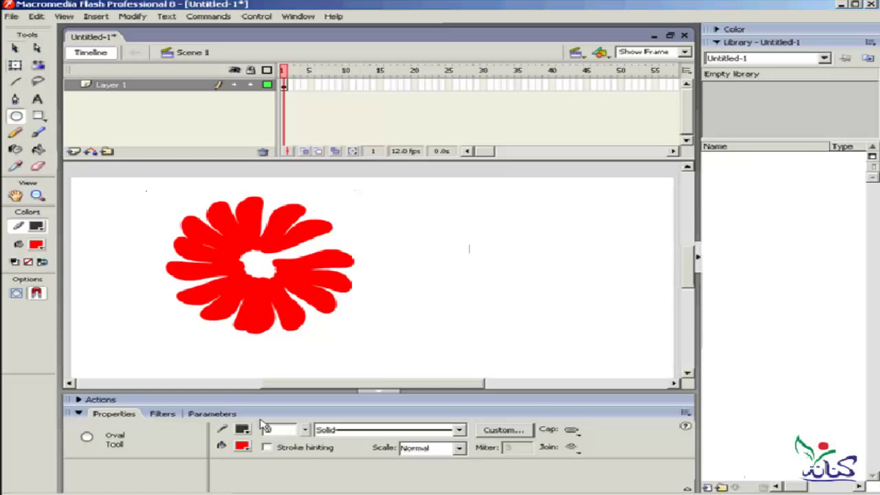
# Draw a yellow circle with no outline over the flower's hollow centre
pyautogui.click(241, 445)
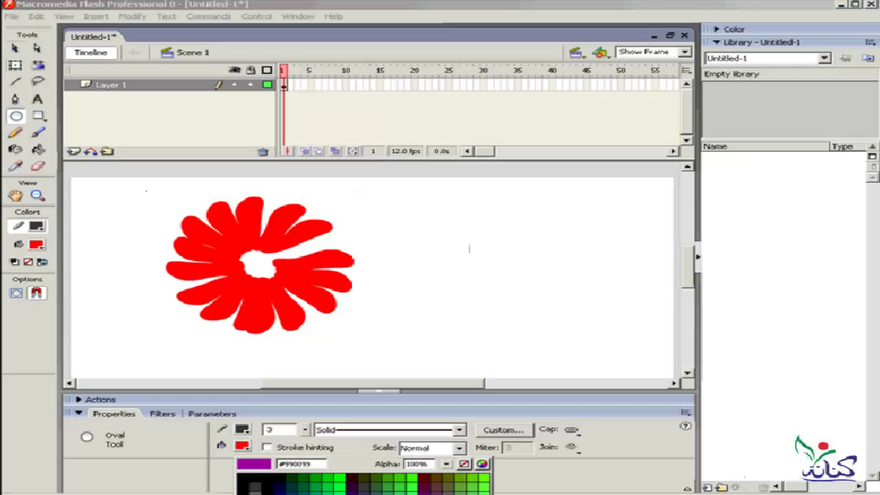
pyautogui.click(413, 489)
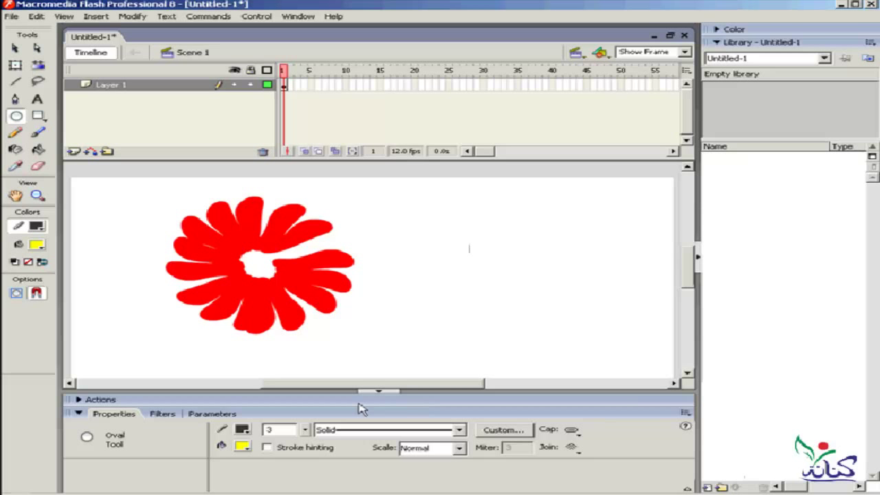
pyautogui.click(249, 429)
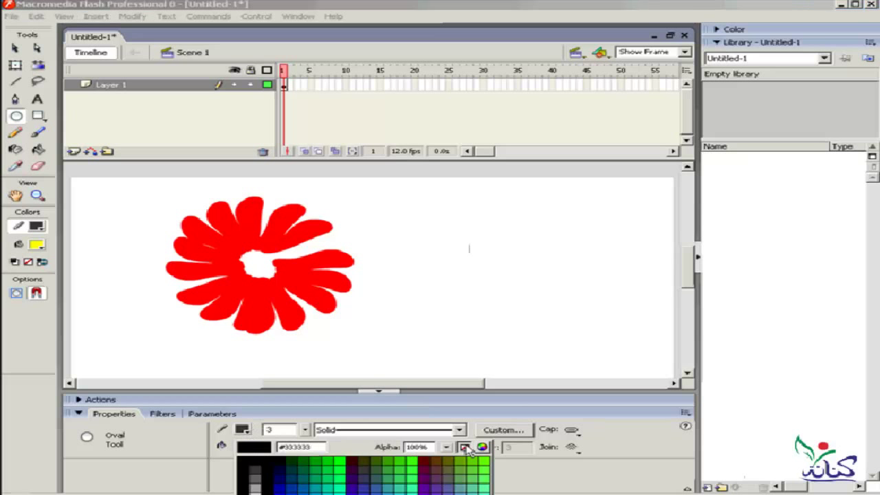
pyautogui.click(462, 448)
pyautogui.moveTo(289, 250); pyautogui.dragTo(233, 290)
# Nudge the yellow circle into place so it sits centred among the petals
pyautogui.click(14, 49)
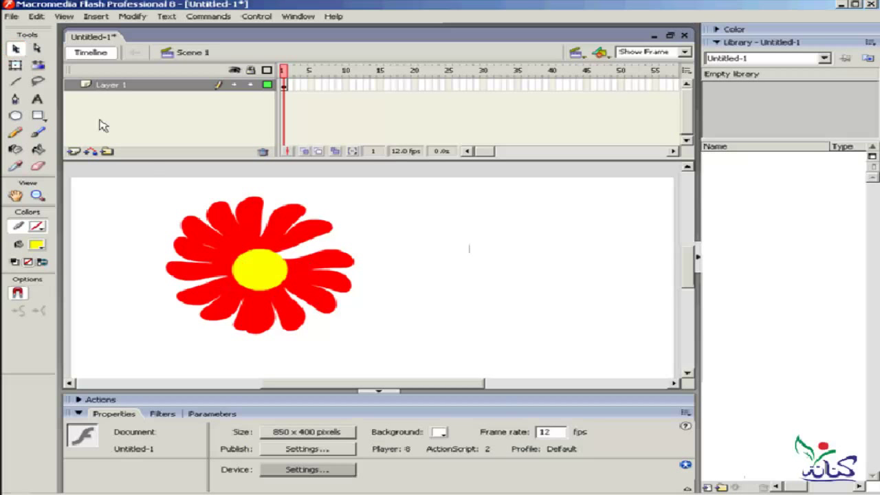
pyautogui.moveTo(258, 277); pyautogui.dragTo(257, 272)
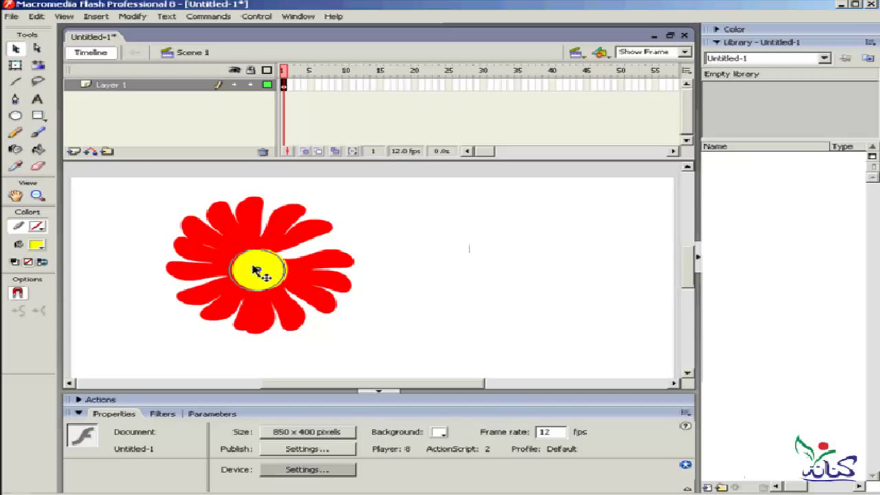
pyautogui.moveTo(253, 268); pyautogui.dragTo(251, 268)
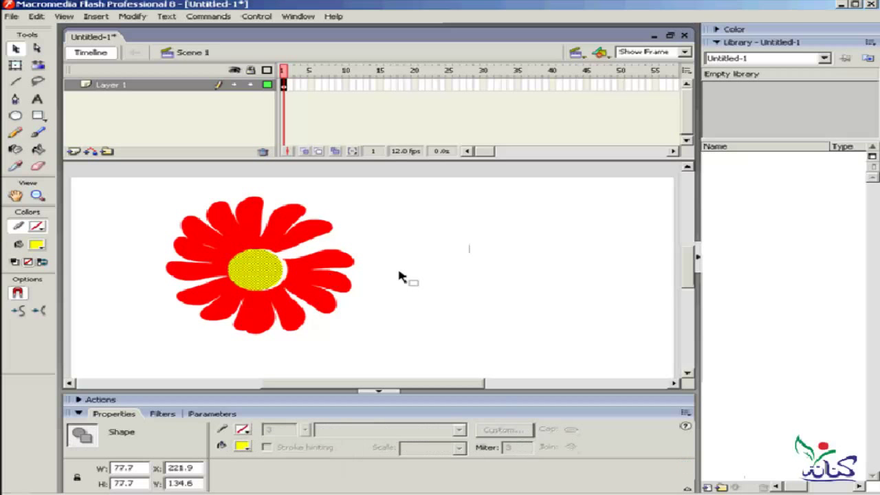
pyautogui.press('Right')
pyautogui.press('Right')
pyautogui.press('Right')
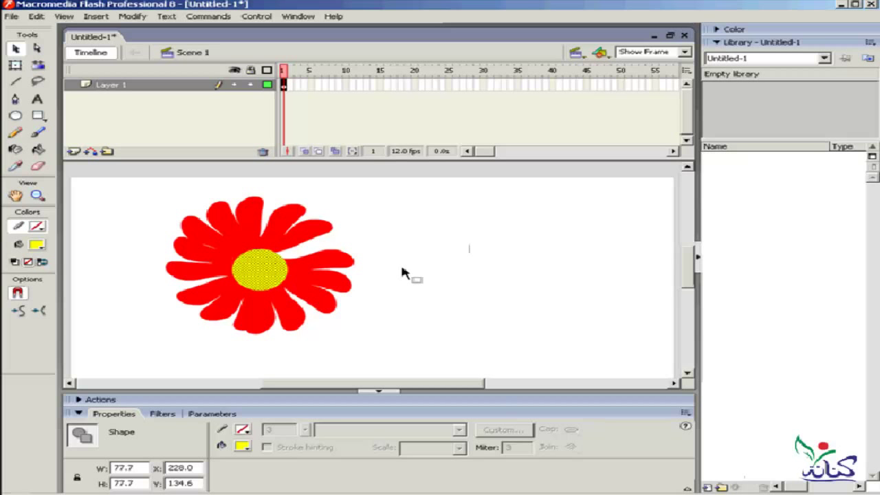
pyautogui.click(404, 274)
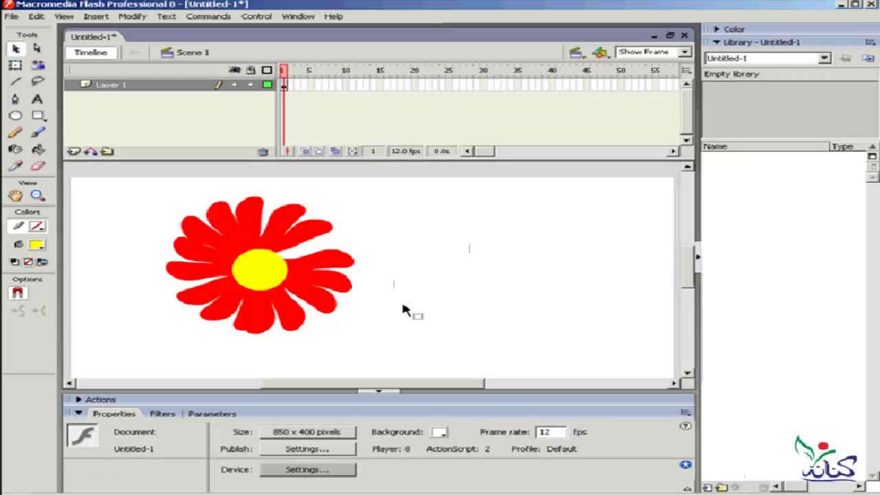